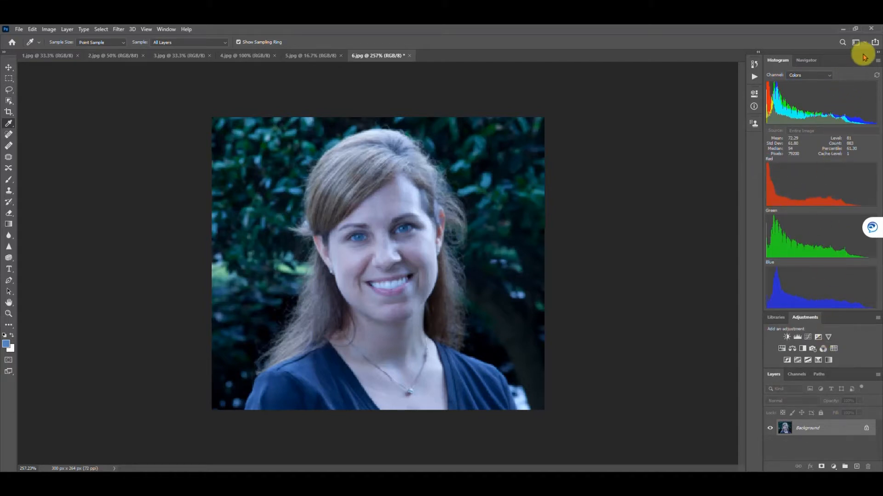
- Switch the histogram display to Expanded View so it no longer lists each channel separately
left_click(878, 61)
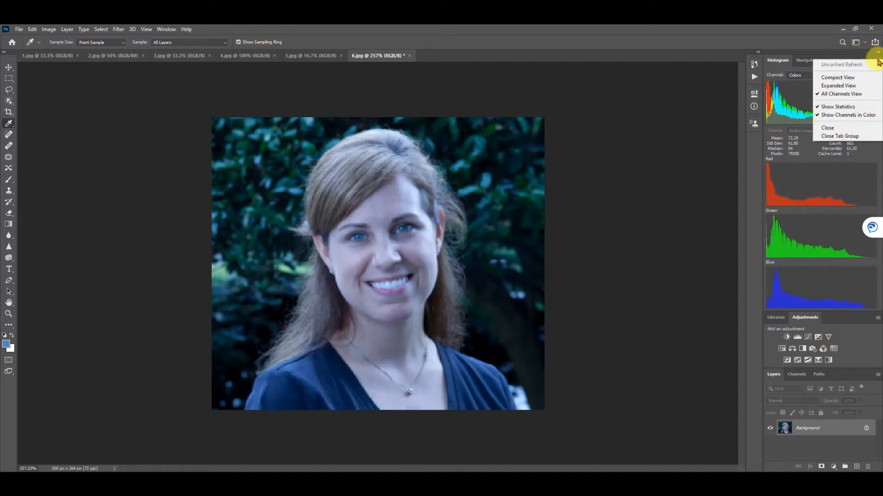
left_click(860, 86)
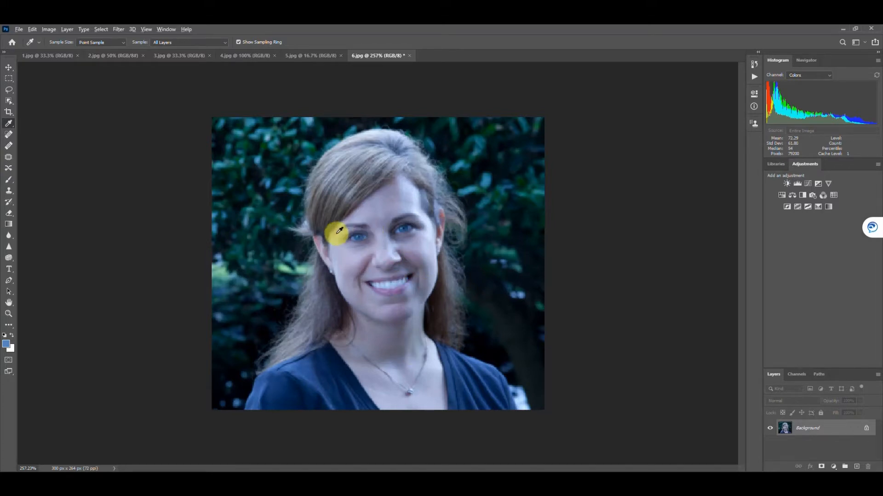
- Sample the white of the woman's eye with the Eyedropper and examine the foreground color's values to judge the blue cast
scroll(349, 236, "up", 5, "alt")
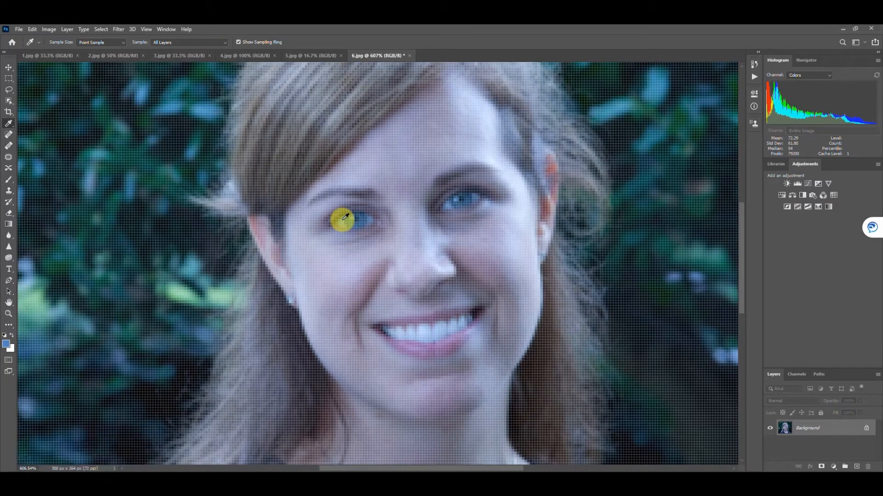
left_click(342, 220)
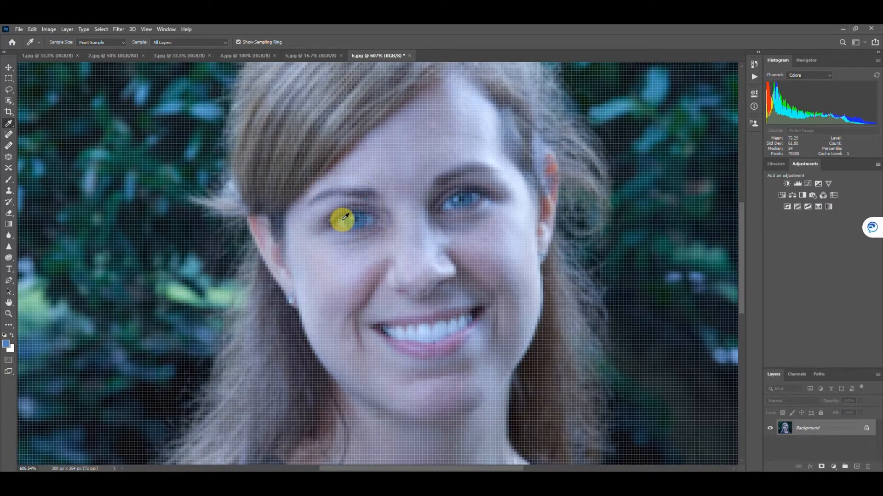
left_click(6, 346)
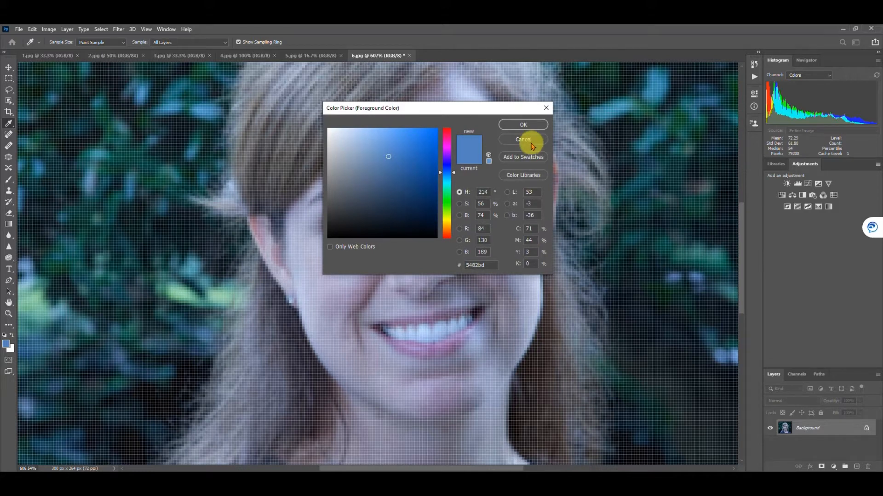
left_click(522, 125)
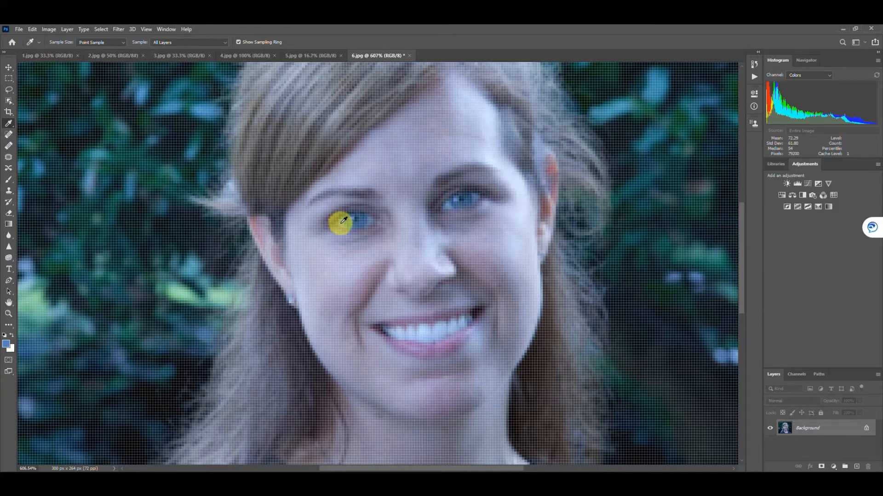
scroll(285, 290, "down", 4)
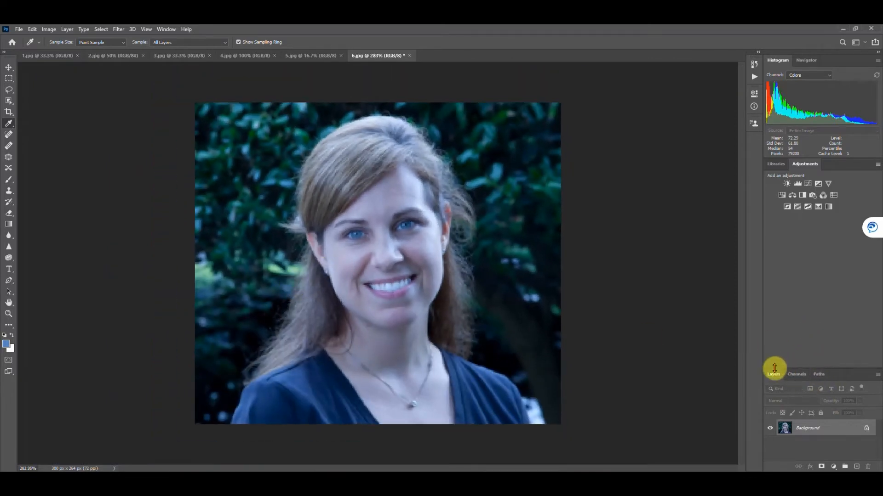
- Enlarge the layer list and add a Color Balance adjustment layer above the portrait's Background layer
left_click_drag(774, 353, 774, 285)
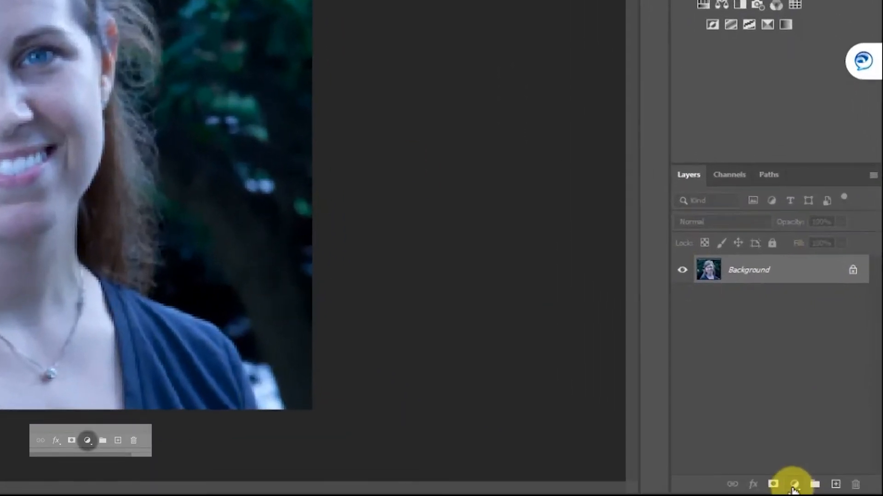
left_click(794, 487)
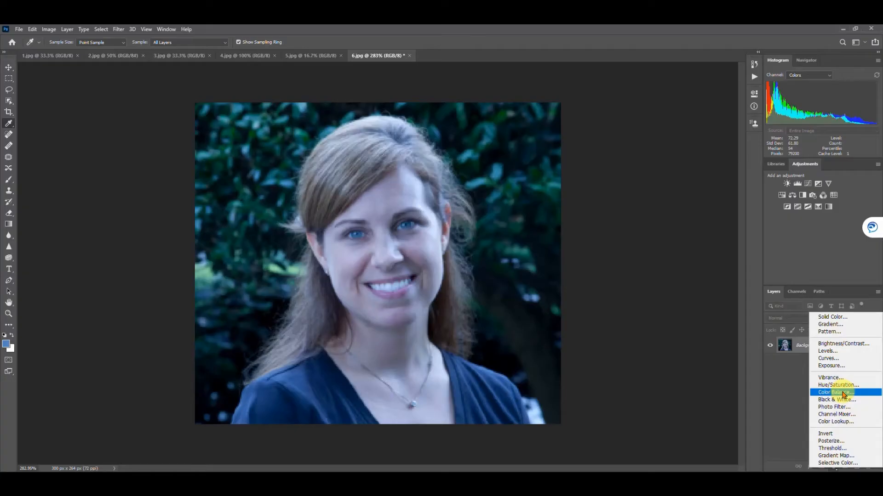
left_click(810, 354)
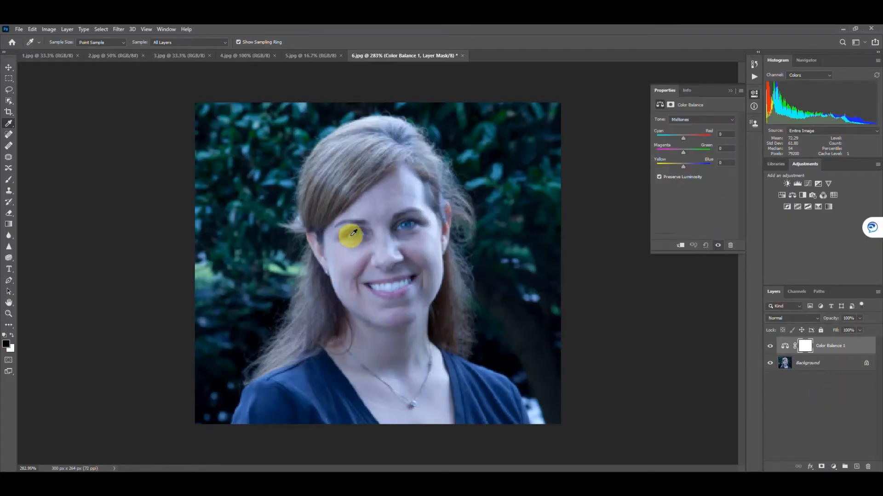
- Set the midtones to +14 Cyan–Red and -30 Yellow–Blue, and compare the portrait with and without the adjustment layer
left_click(719, 120)
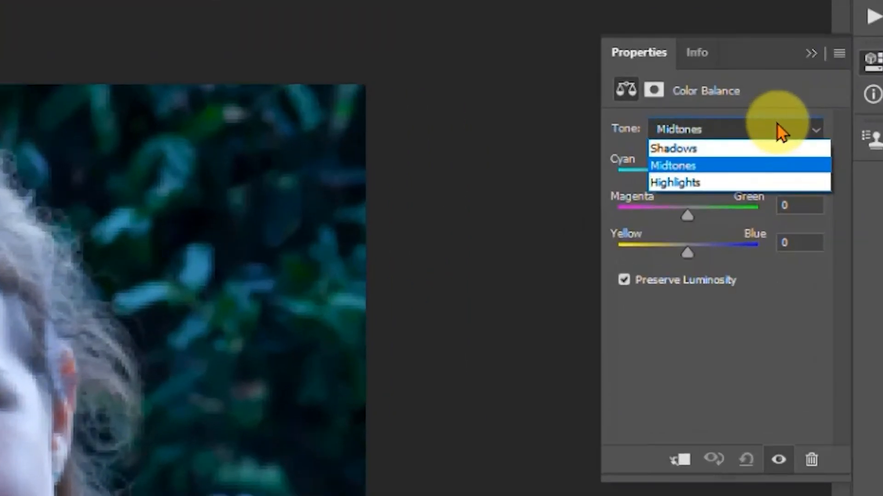
left_click(762, 162)
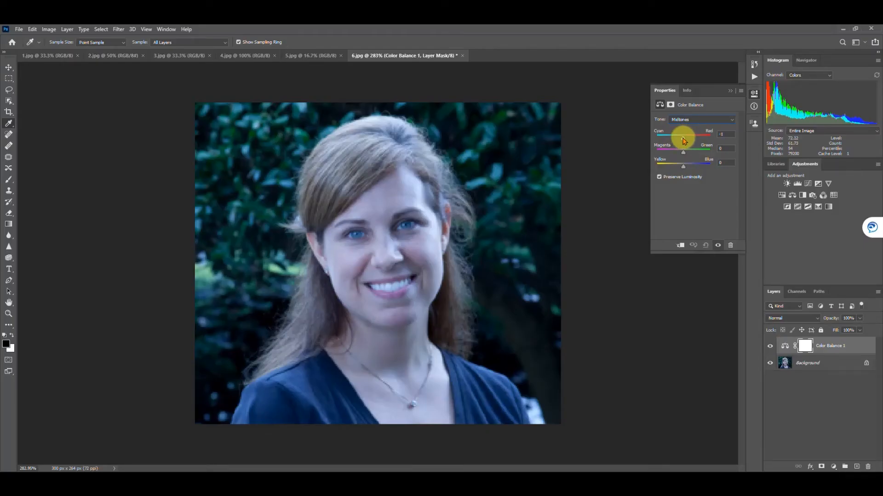
left_click_drag(684, 140, 675, 168)
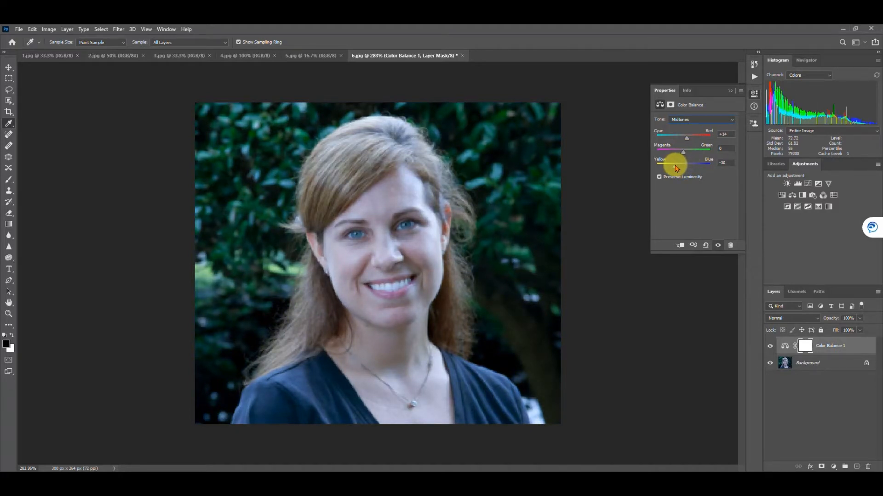
left_click(770, 347)
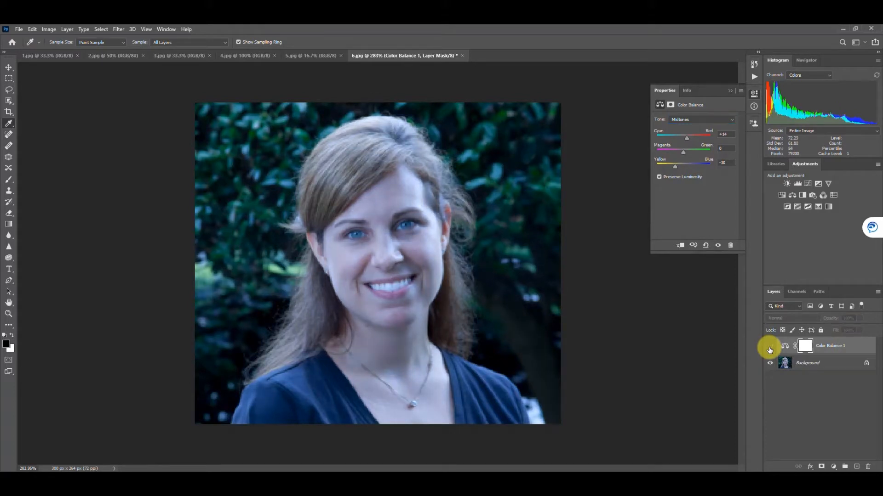
left_click(770, 348)
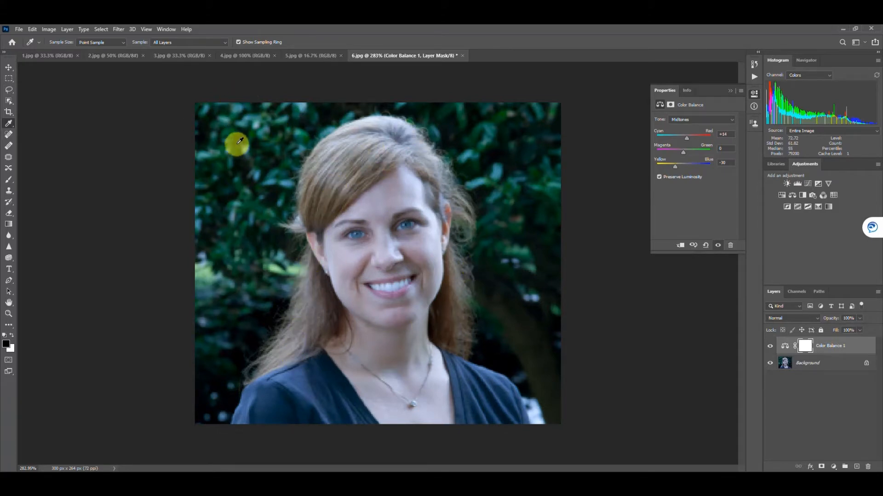
left_click(770, 347)
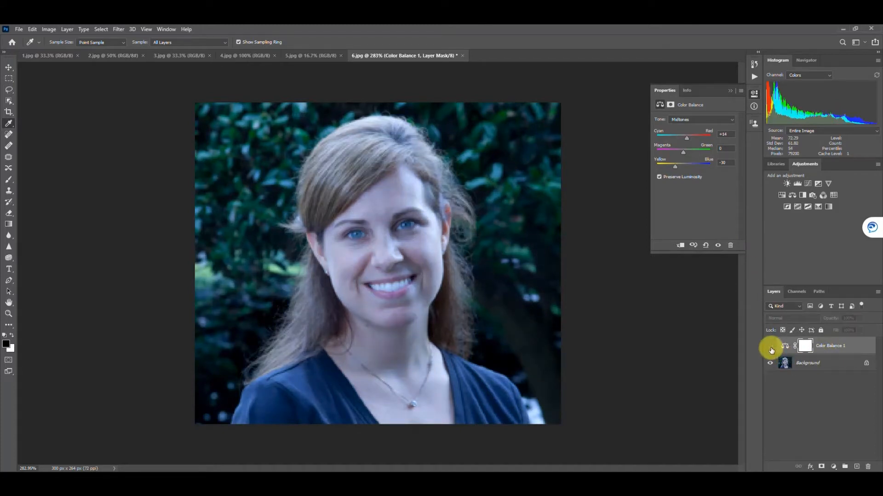
left_click(771, 349)
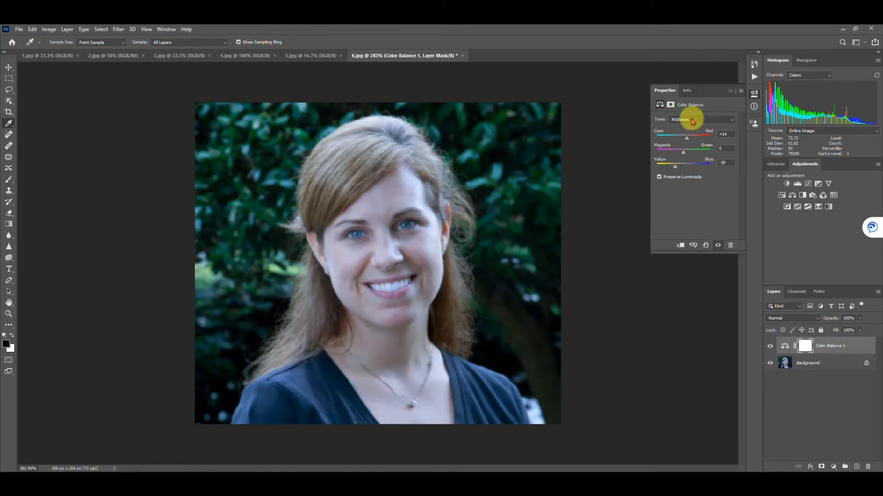
- Set the highlights to -9 Cyan–Red and +11 Yellow–Blue, and compare the portrait with and without the adjustment layer
left_click(689, 142)
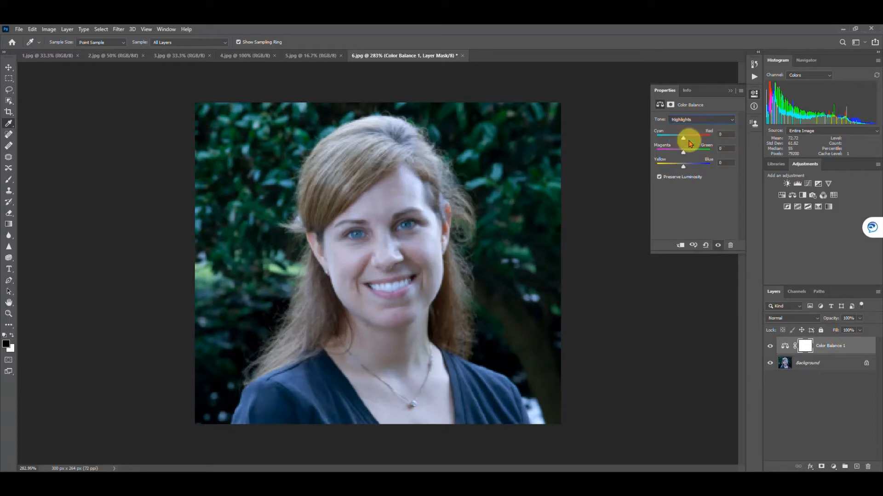
left_click_drag(683, 140, 682, 141)
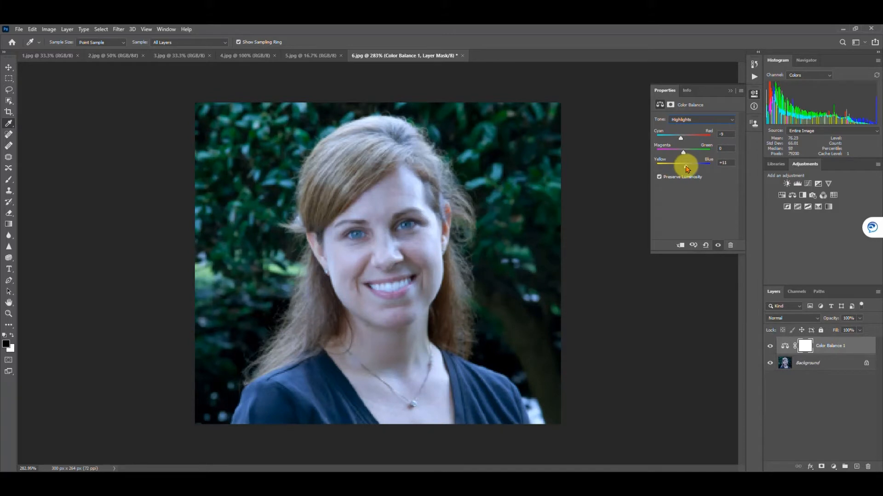
left_click(770, 346)
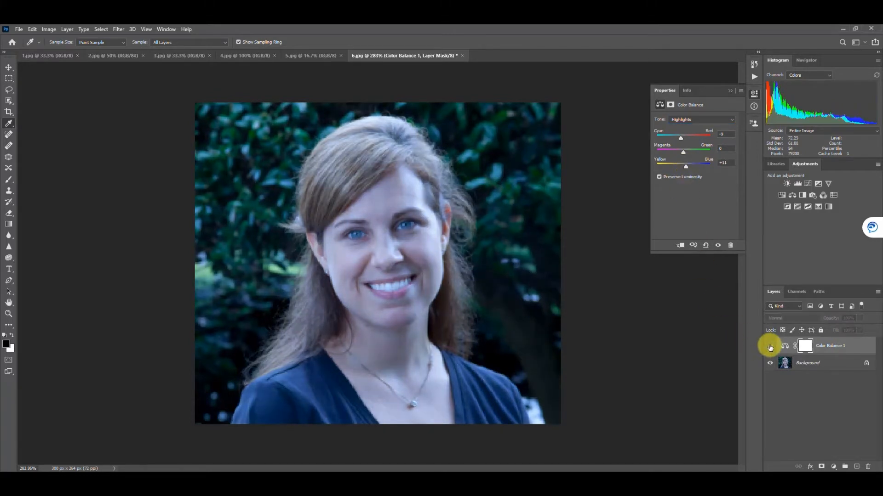
left_click(770, 348)
left_click(770, 347)
left_click(770, 348)
left_click(770, 348)
left_click(770, 348)
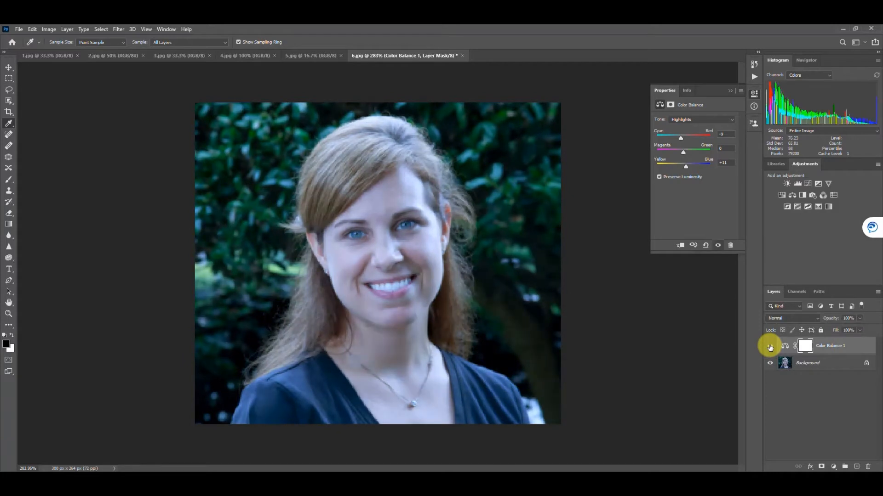
- Switch to the 1.jpg street photo and show its histogram in All Channels View to examine the individual color channels
left_click(33, 55)
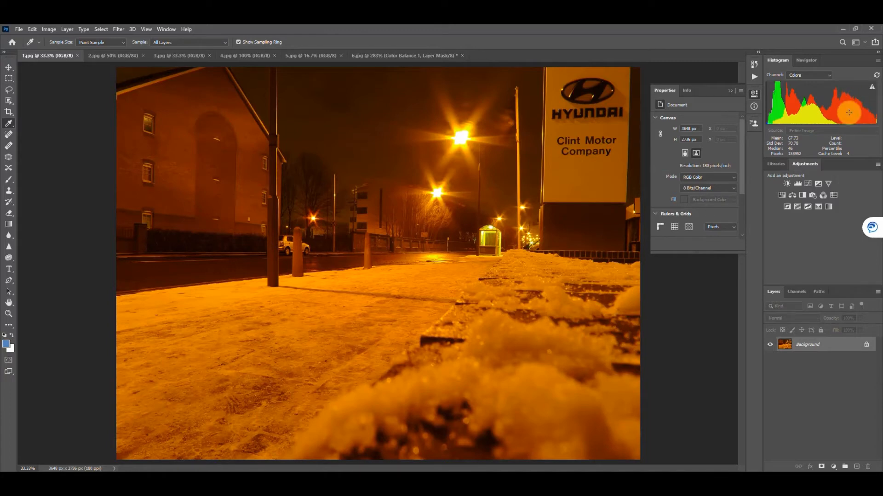
left_click(876, 60)
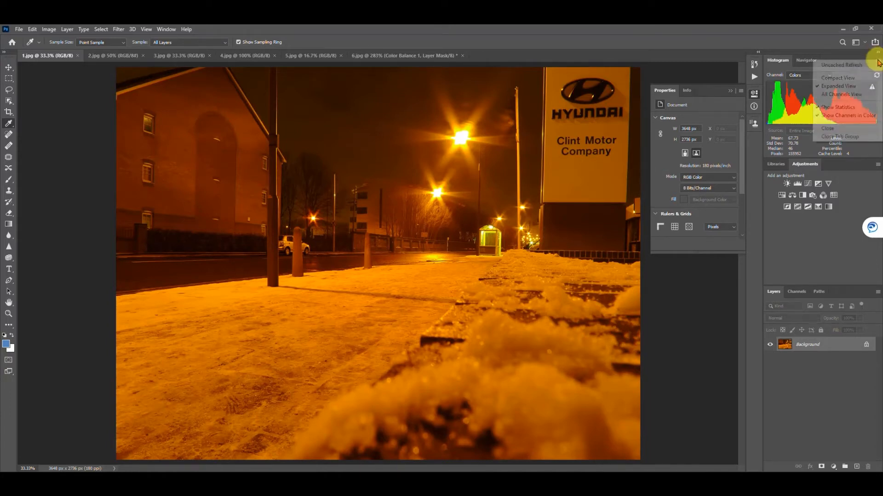
left_click(852, 96)
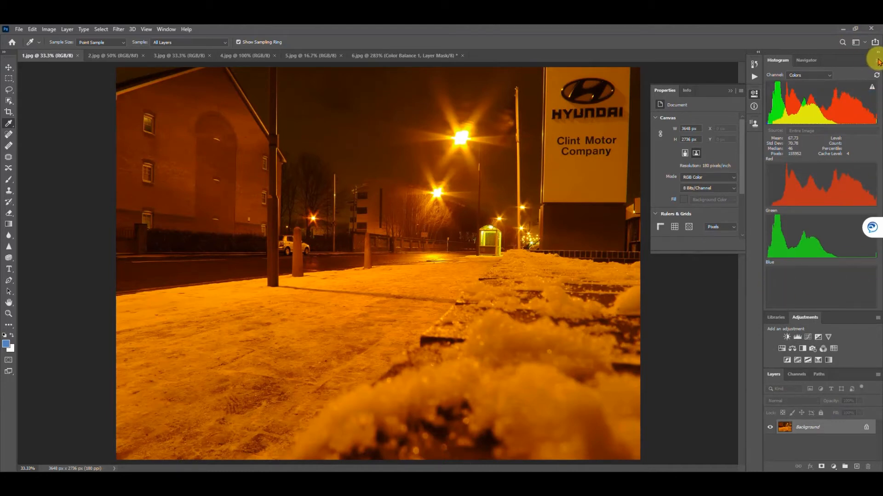
- Add a Color Balance adjustment layer to the street photo and enlarge the layer list
left_click(834, 466)
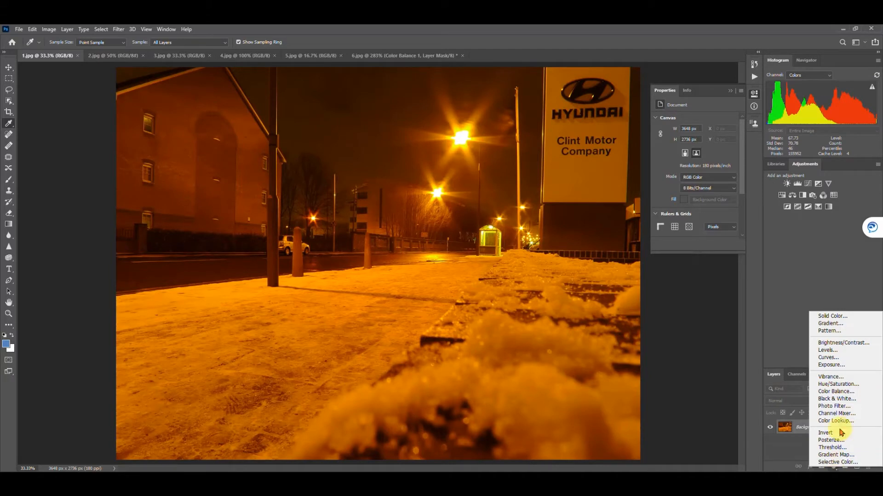
left_click(844, 392)
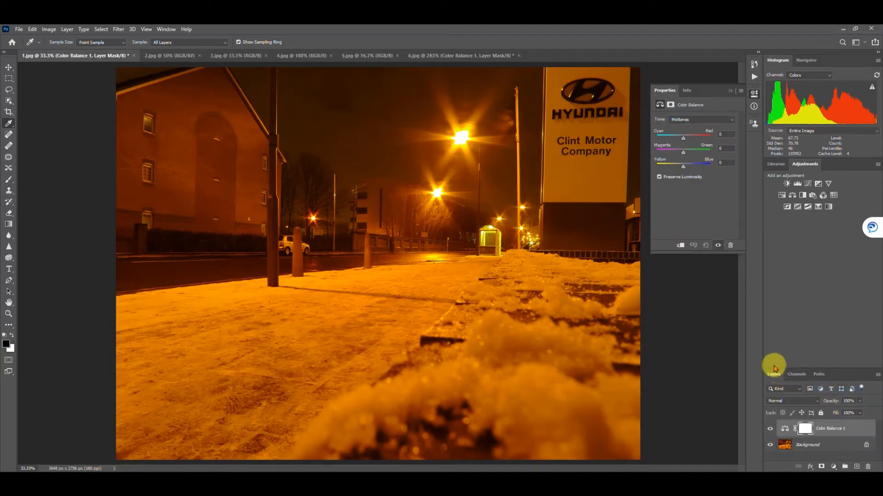
left_click_drag(773, 368, 773, 311)
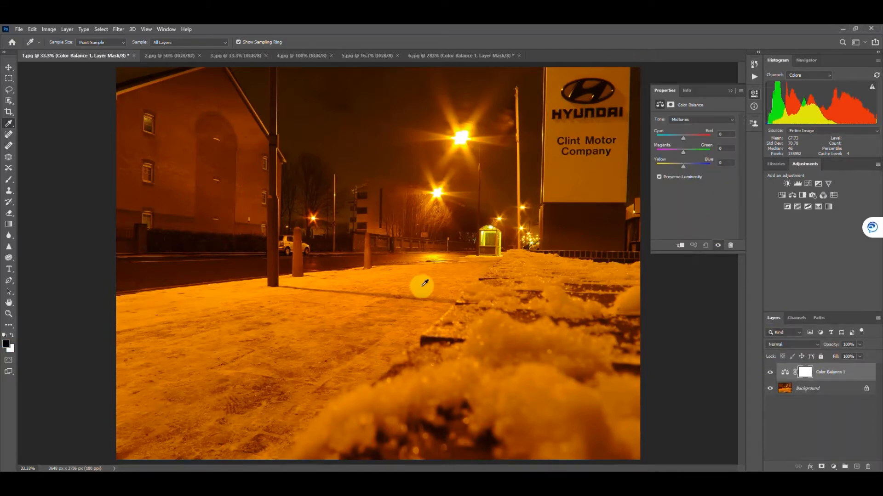
- Set the street photo's highlights to -76 Cyan–Red and +58 Yellow–Blue, and hide the adjustment layer to compare with the original
left_click(706, 122)
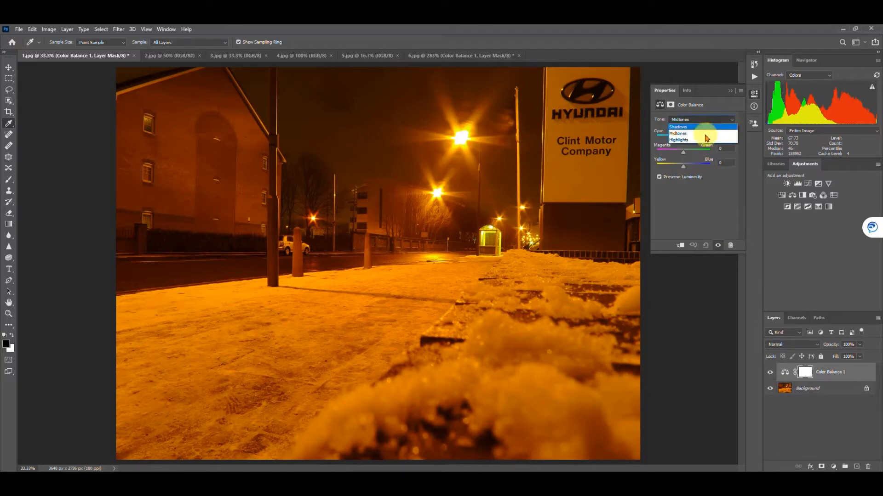
left_click(703, 140)
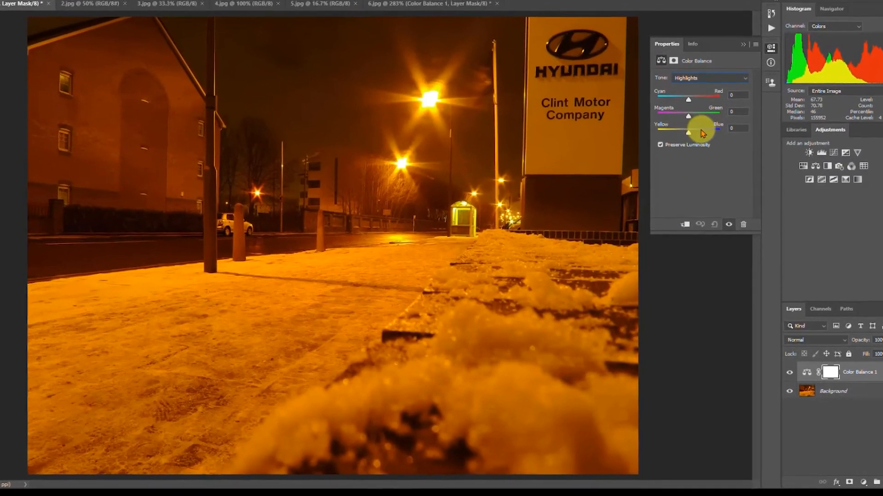
left_click_drag(688, 95, 671, 96)
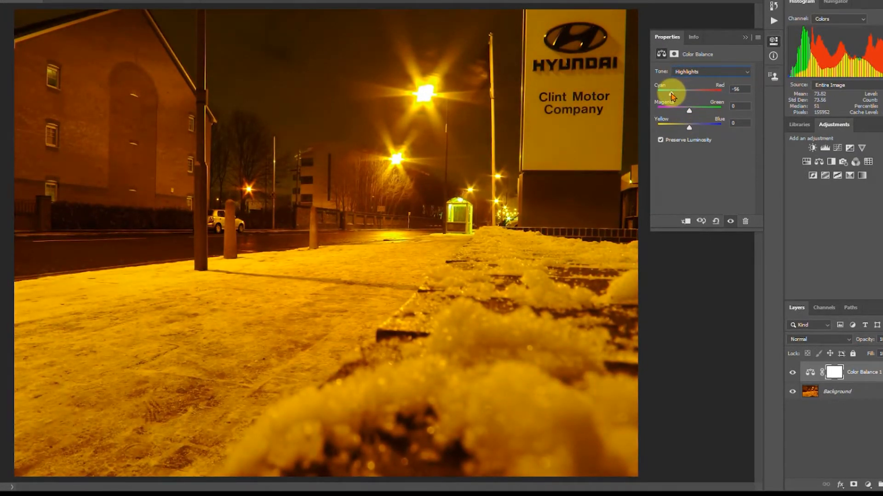
left_click(102, 65)
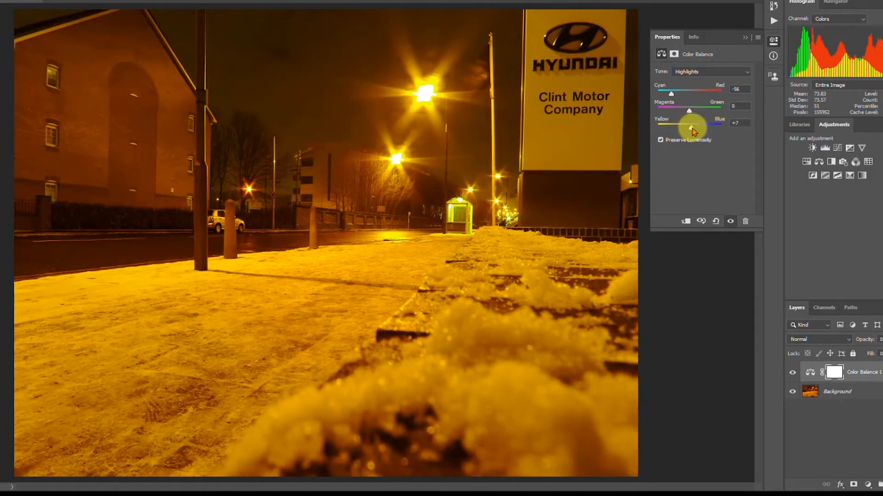
left_click_drag(693, 131, 701, 131)
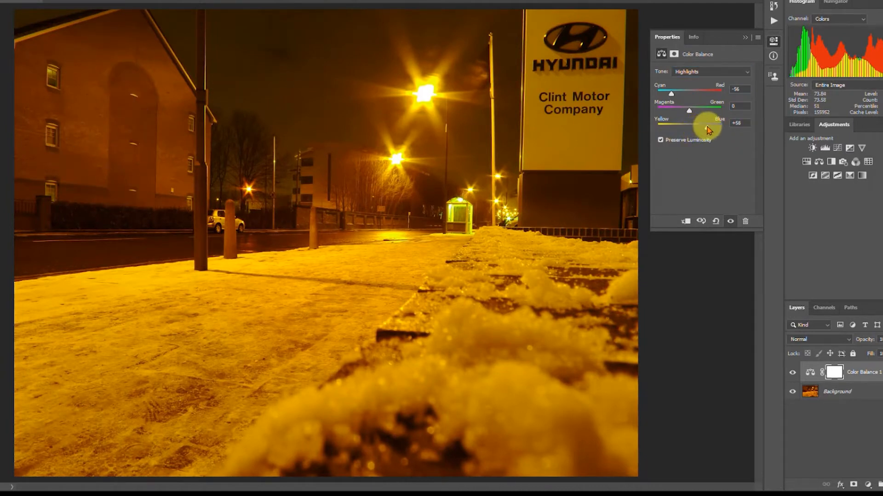
left_click_drag(671, 93, 667, 94)
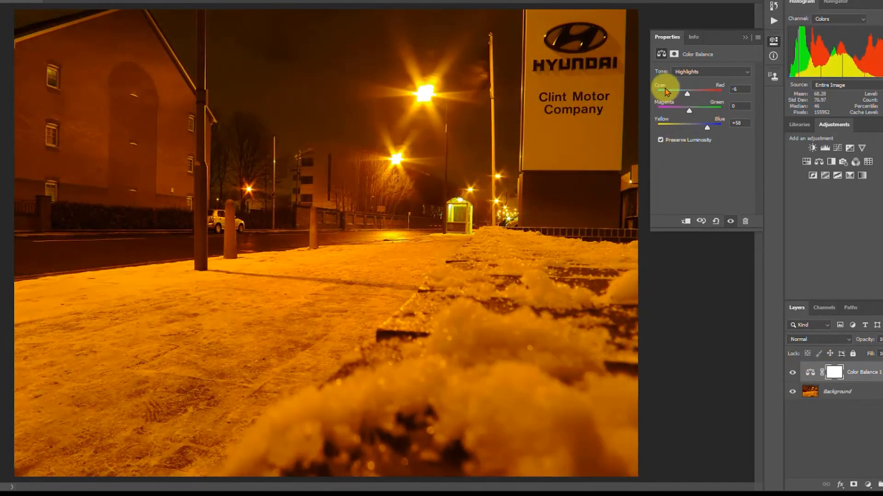
left_click(666, 91)
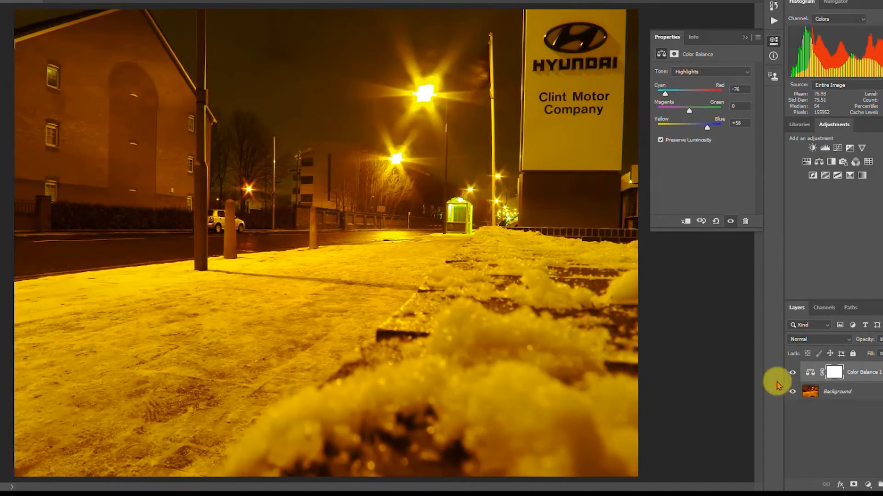
left_click(792, 373)
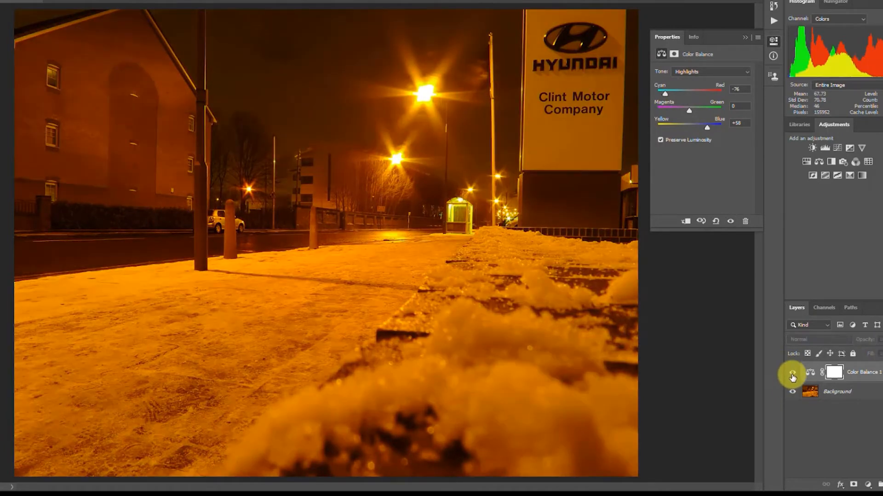
- Compare the street photo with and without the Color Balance layer, leaving the adjustment visible
left_click(792, 373)
left_click(792, 373)
left_click(792, 374)
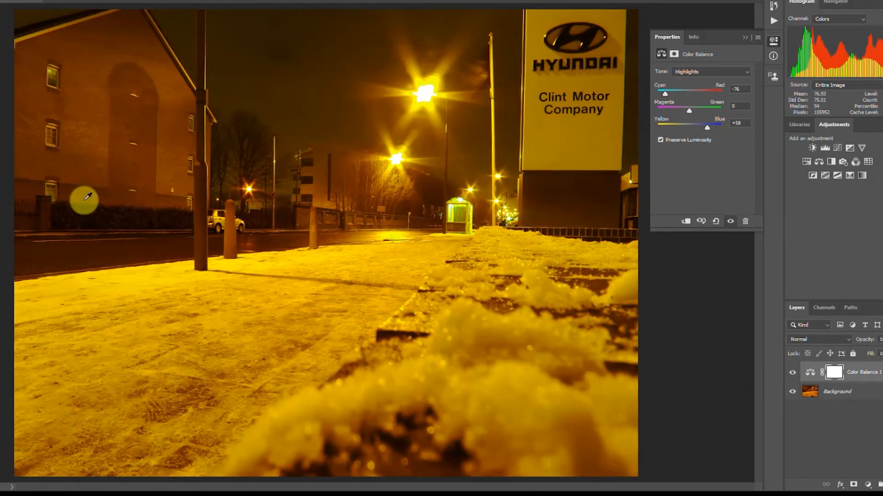
left_click(790, 374)
left_click(789, 374)
- Set the street photo's midtones to -41 Cyan–Red and +43 Yellow–Blue, and compare with the original
left_click(708, 73)
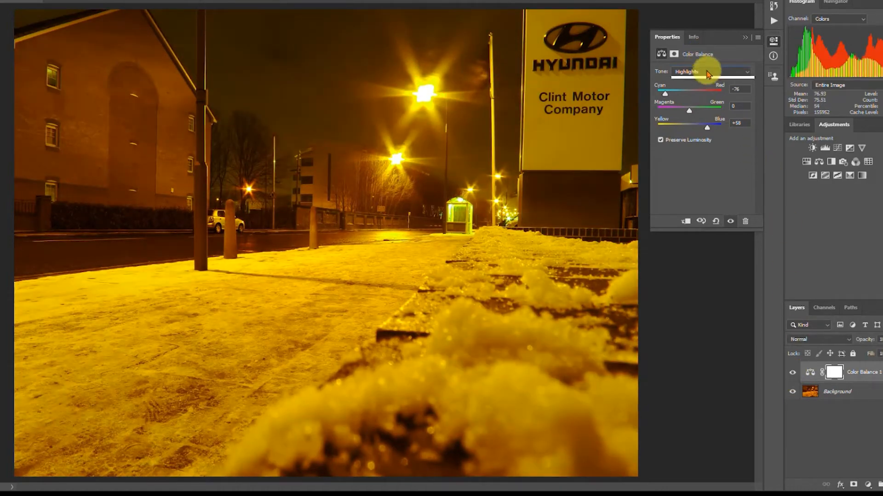
left_click(697, 84)
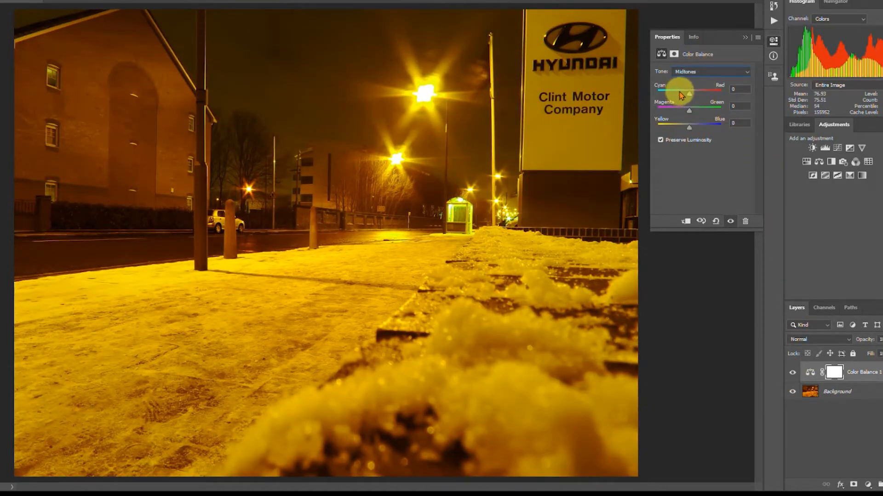
left_click_drag(682, 95, 675, 92)
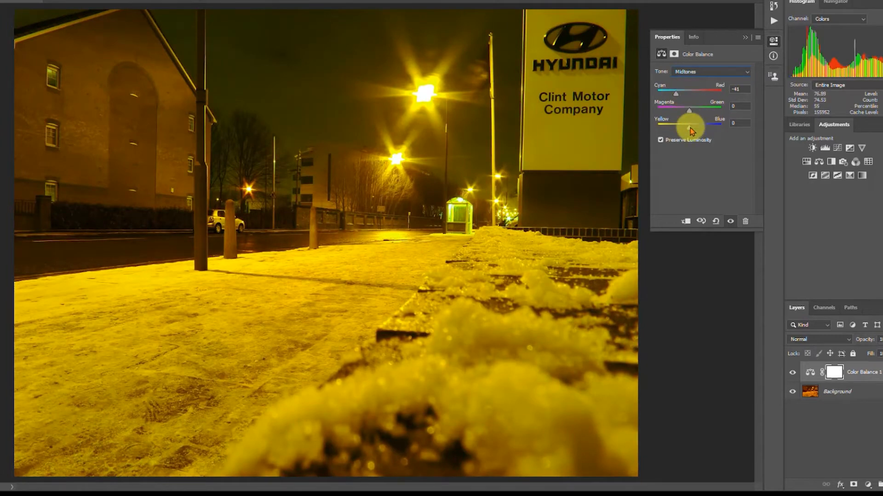
left_click_drag(692, 130, 702, 131)
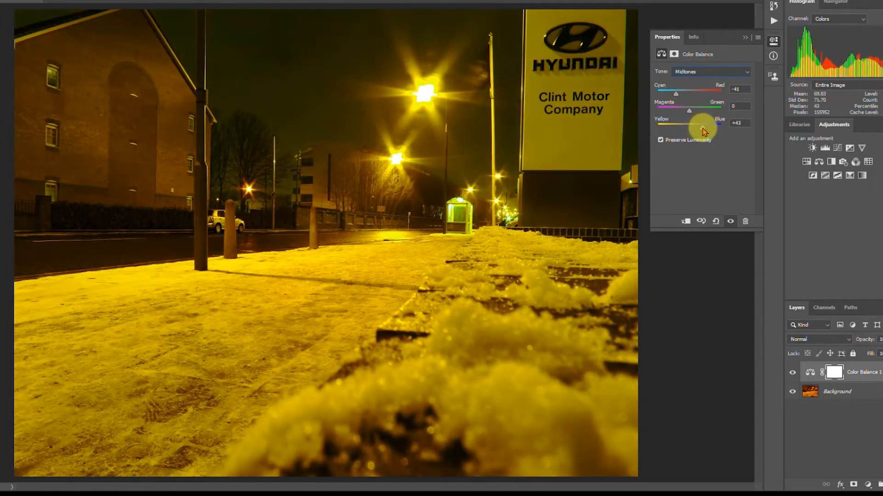
left_click(792, 374)
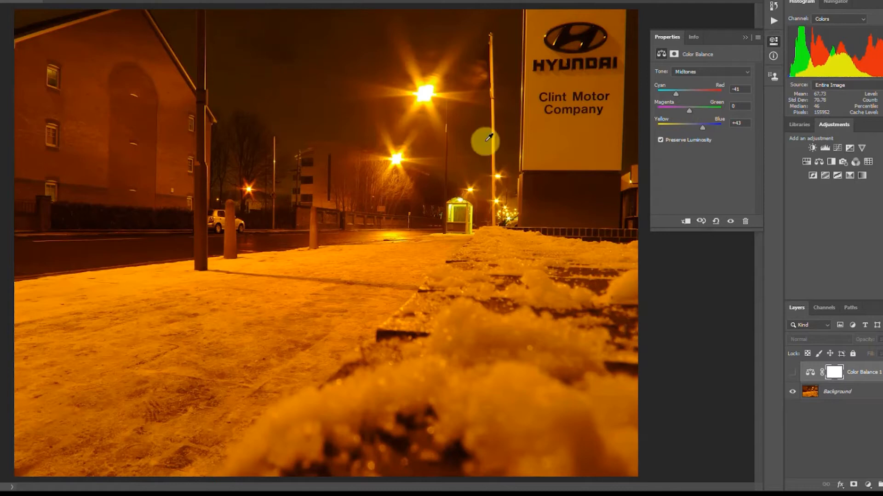
left_click(792, 378)
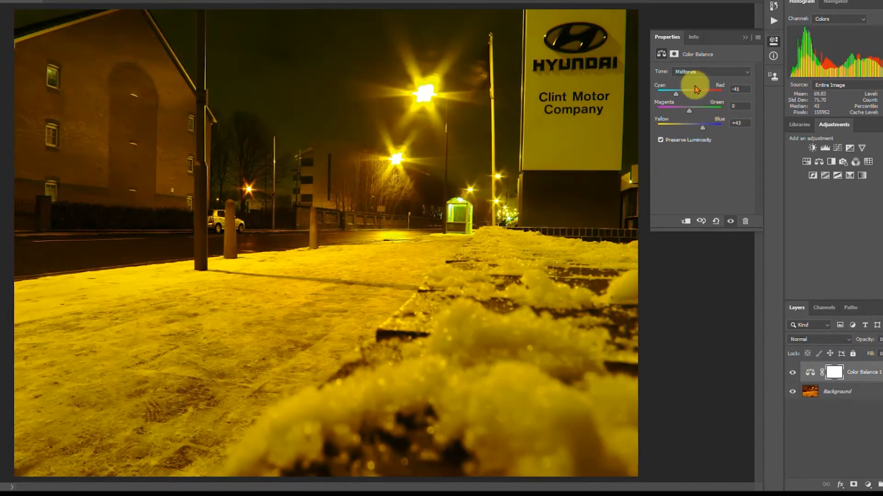
- Set the street photo's shadows to -15 Cyan–Red, +6 Magenta–Green and +22 Yellow–Blue
left_click(685, 72)
left_click(685, 80)
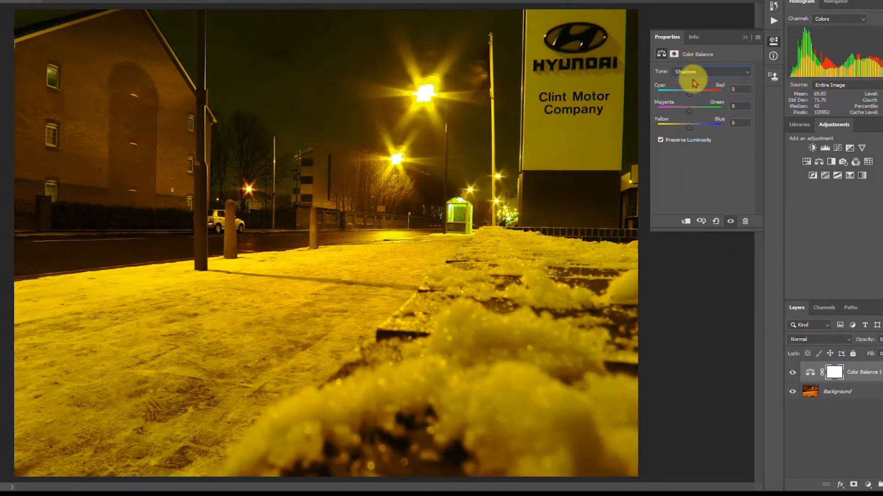
left_click_drag(688, 92, 696, 124)
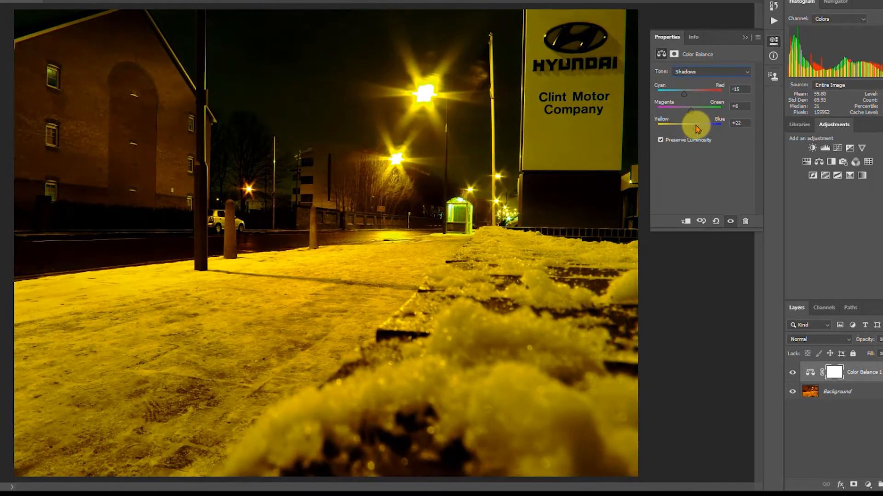
- Set the street photo's highlights to -24 Magenta–Green and +74 Yellow–Blue, and compare the result with the original
left_click(692, 71)
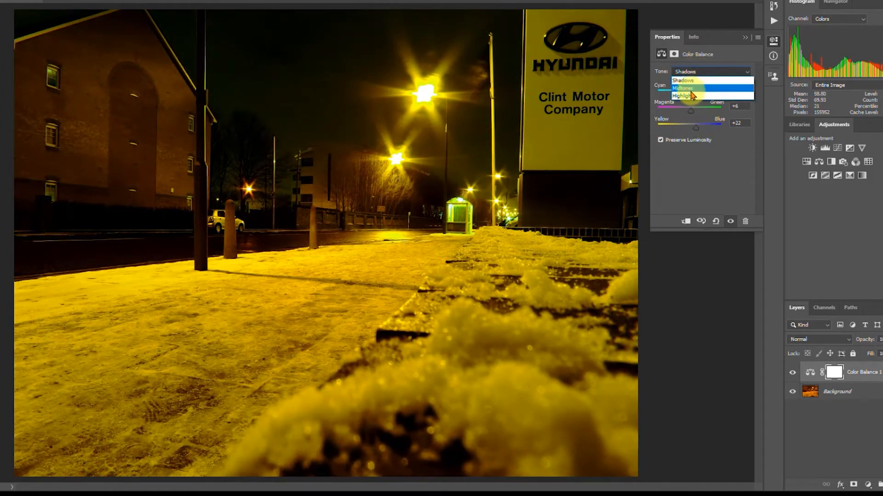
left_click(684, 95)
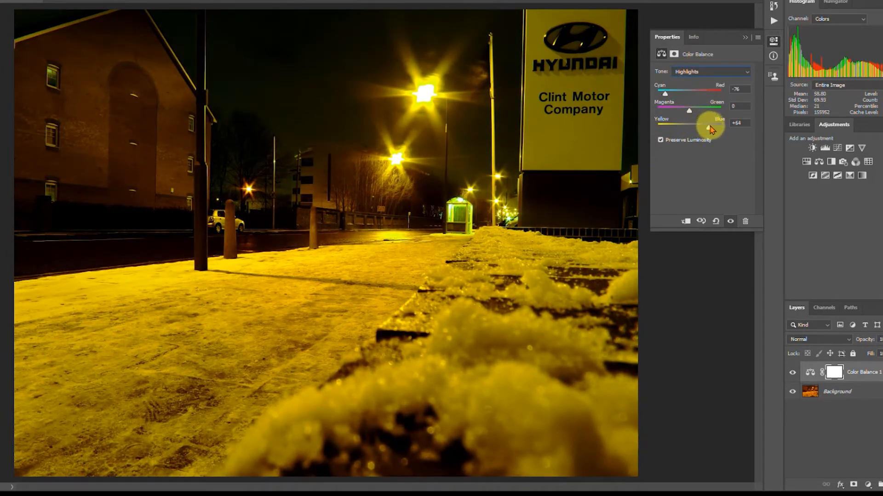
left_click_drag(689, 110, 687, 111)
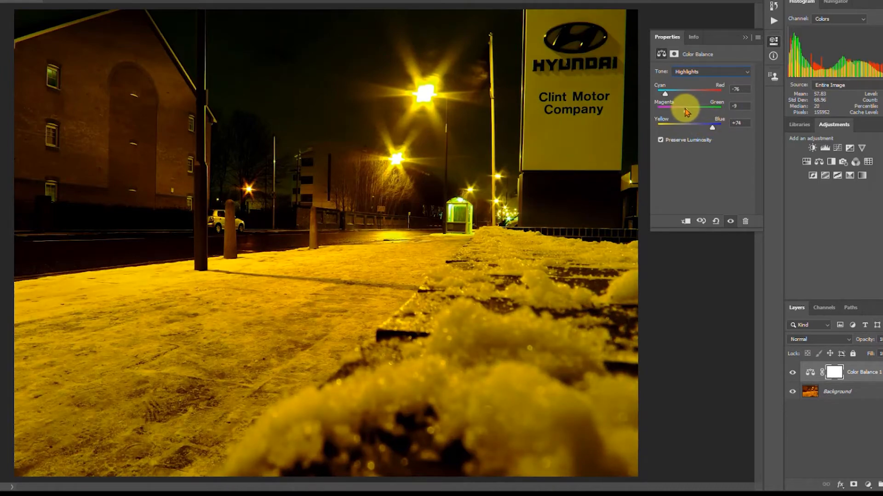
left_click_drag(685, 112, 683, 112)
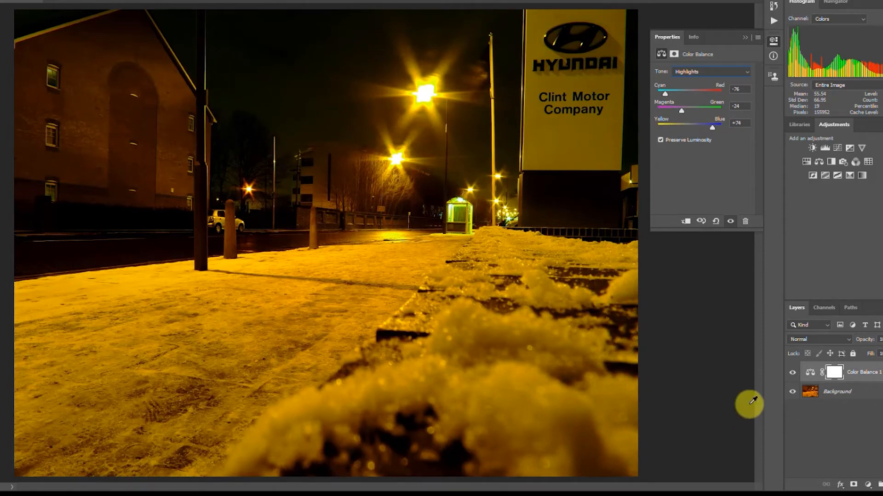
left_click(792, 373)
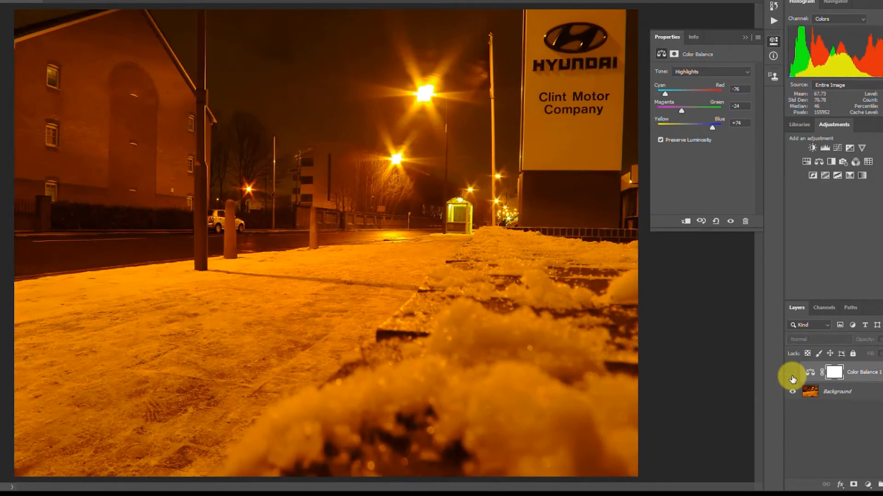
left_click(792, 374)
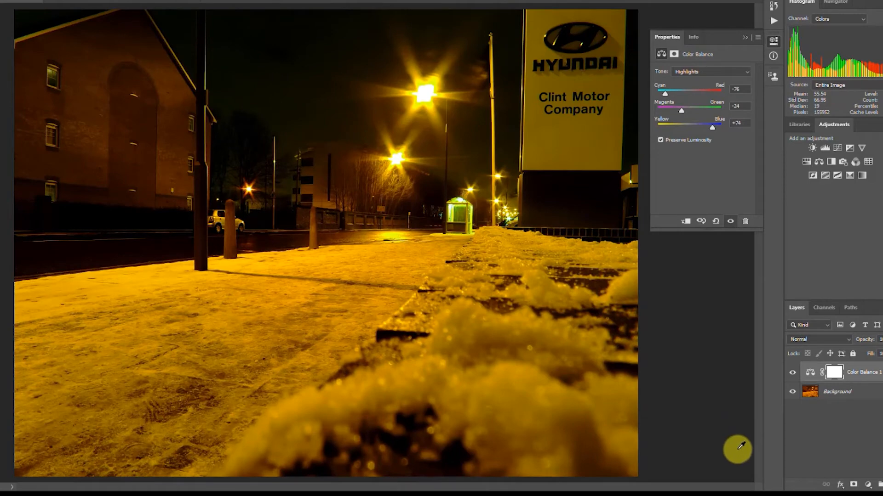
left_click(791, 374)
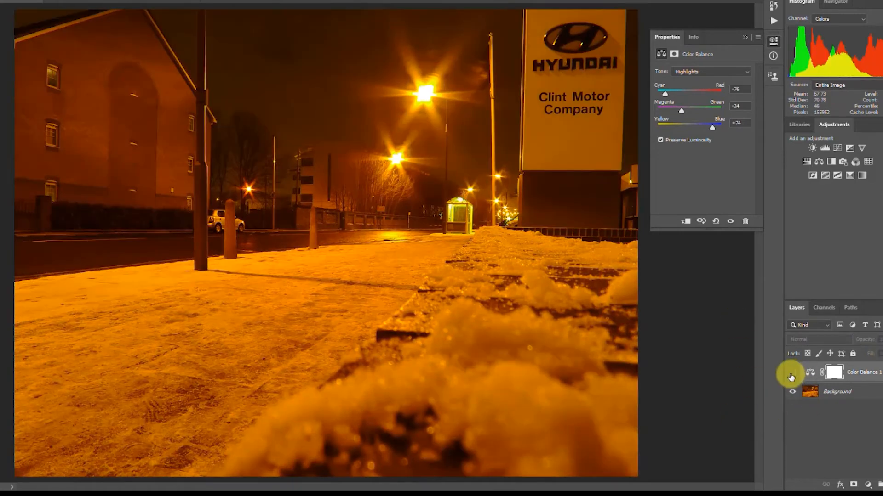
left_click(791, 375)
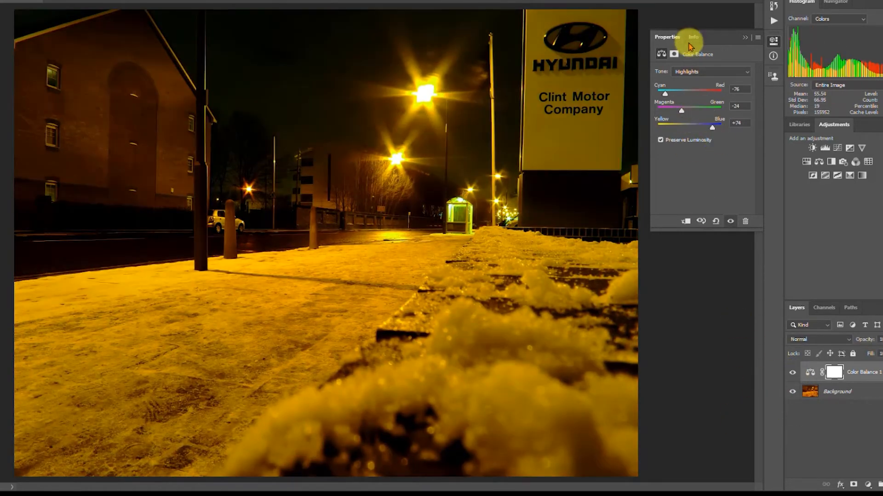
- Switch to the 2.jpg food photo and examine the sampled colors of the plate rim and the fork's bright highlight in the Color Picker
left_click(165, 55)
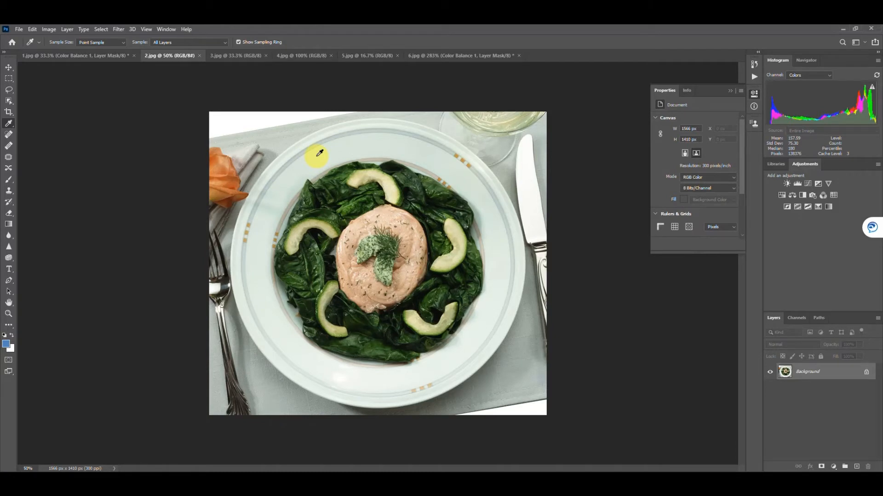
left_click(7, 346)
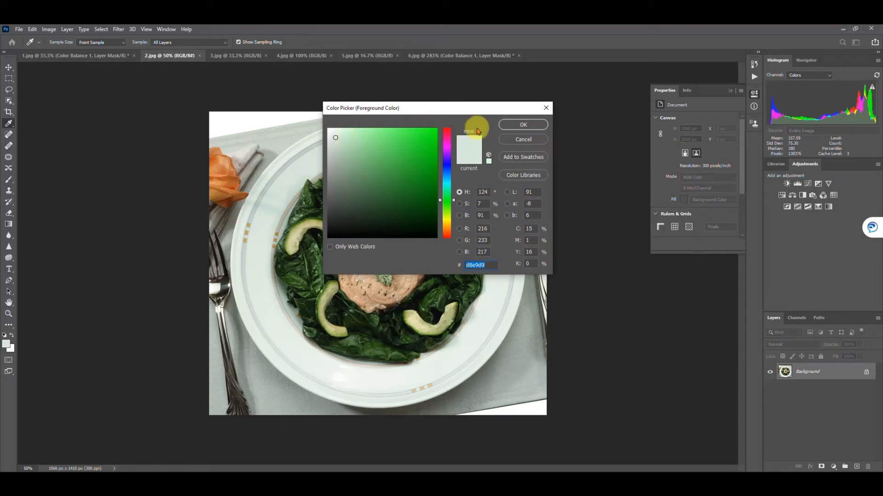
left_click(523, 140)
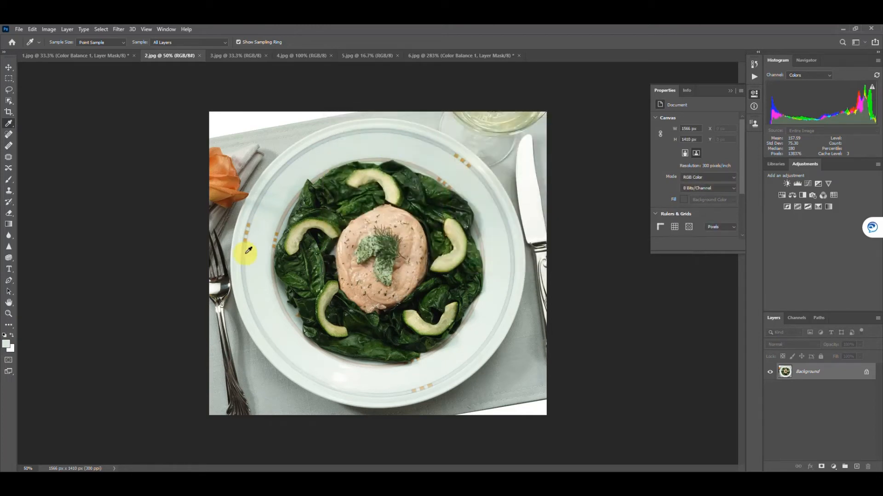
left_click(214, 284)
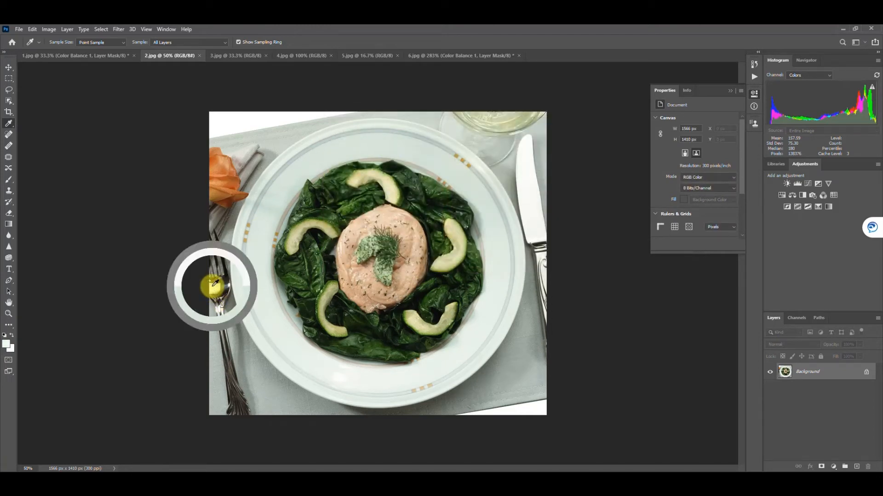
left_click(8, 346)
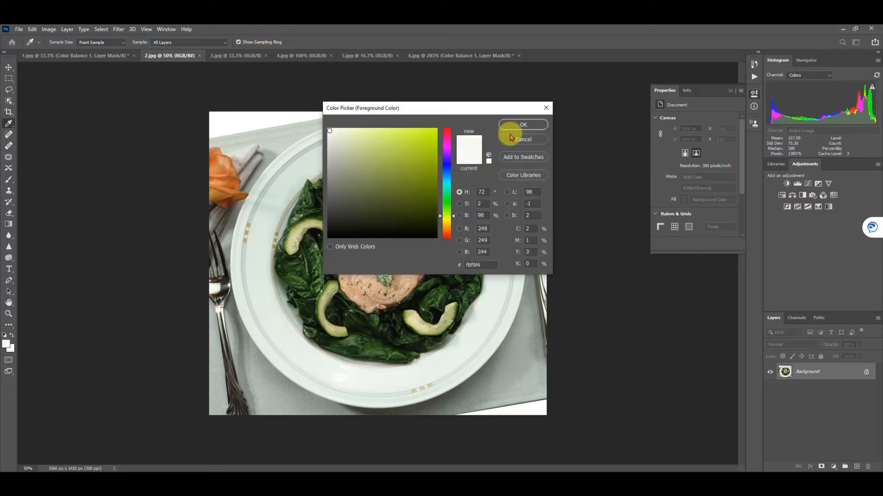
left_click(506, 125)
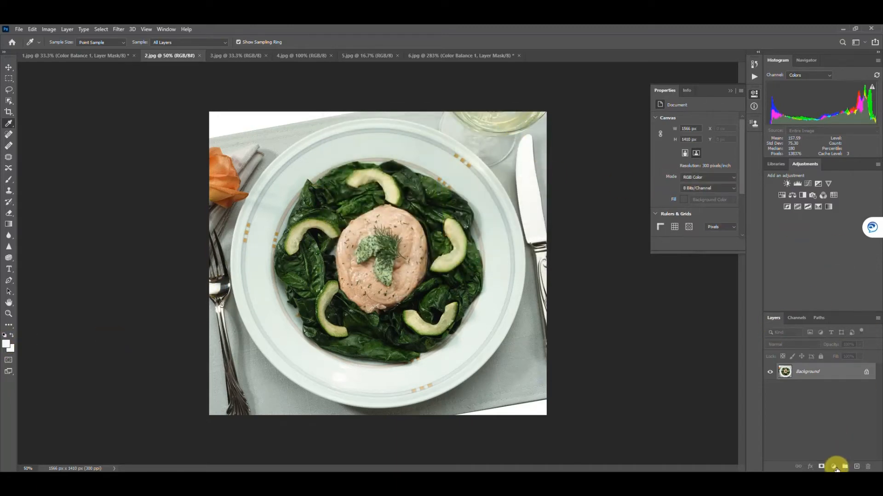
- Add a Curves adjustment layer to the food photo and, in the Green channel, lower the highlights and raise the midtones
left_click(833, 467)
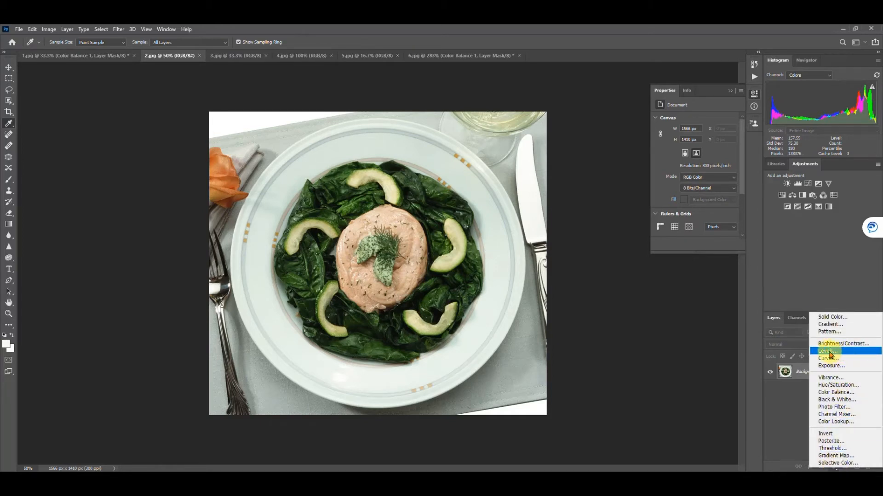
left_click(827, 358)
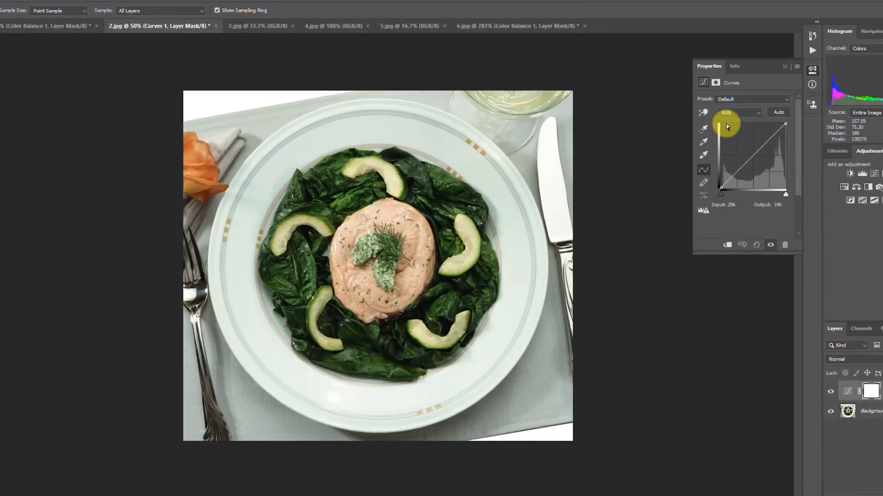
left_click(739, 112)
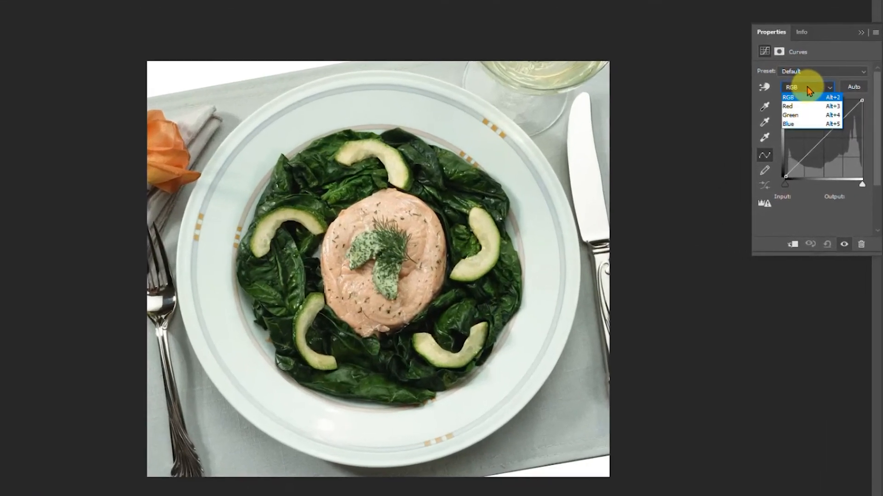
left_click(798, 115)
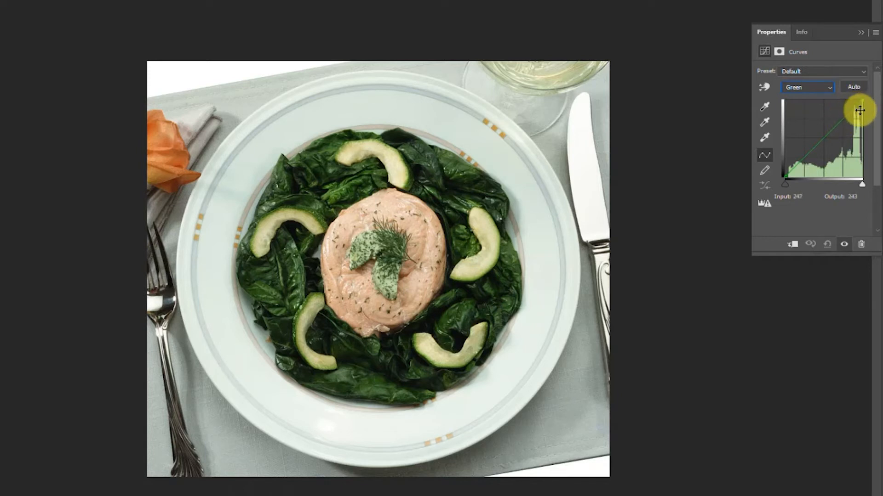
left_click(838, 122)
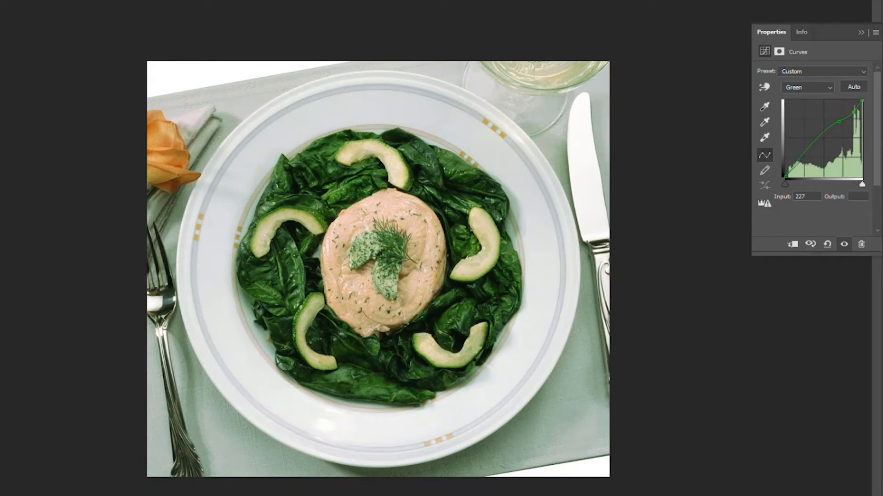
- Compare the food photo with and without the Curves layer, and fine-tune the green curve's highlight point to input 229
left_click(769, 372)
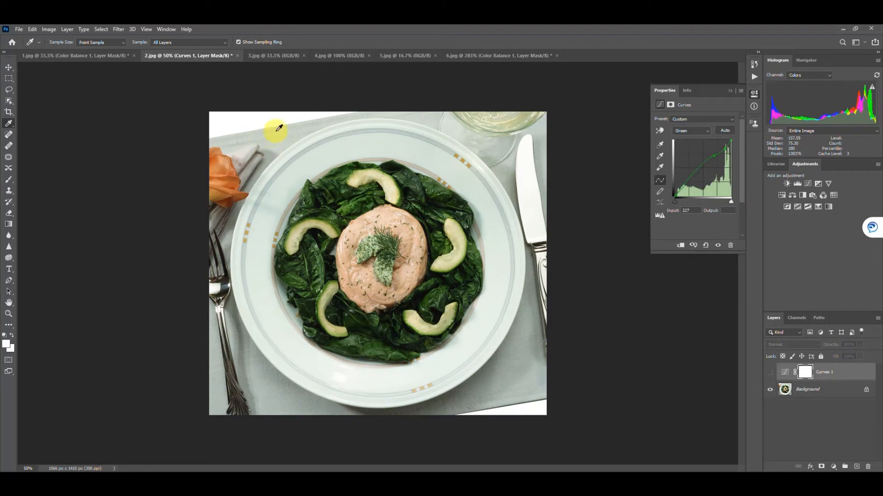
left_click(770, 373)
left_click(770, 373)
left_click(771, 373)
left_click(771, 374)
left_click(770, 373)
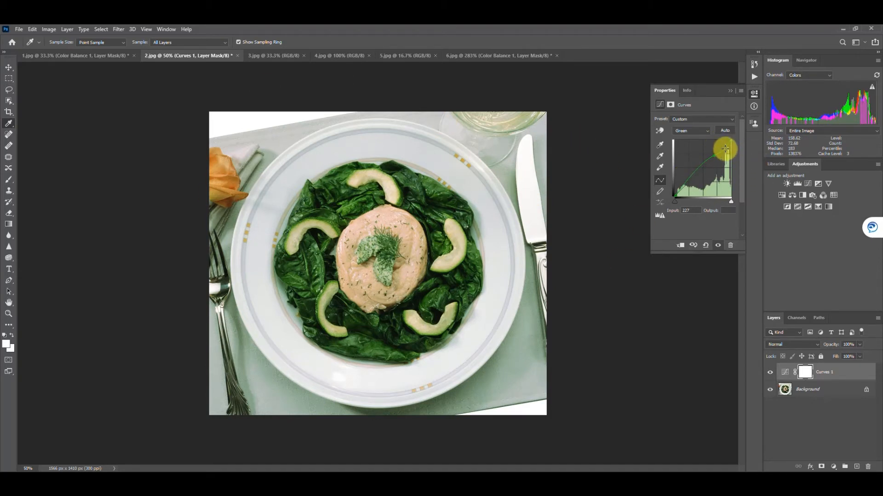
left_click_drag(726, 148, 726, 148)
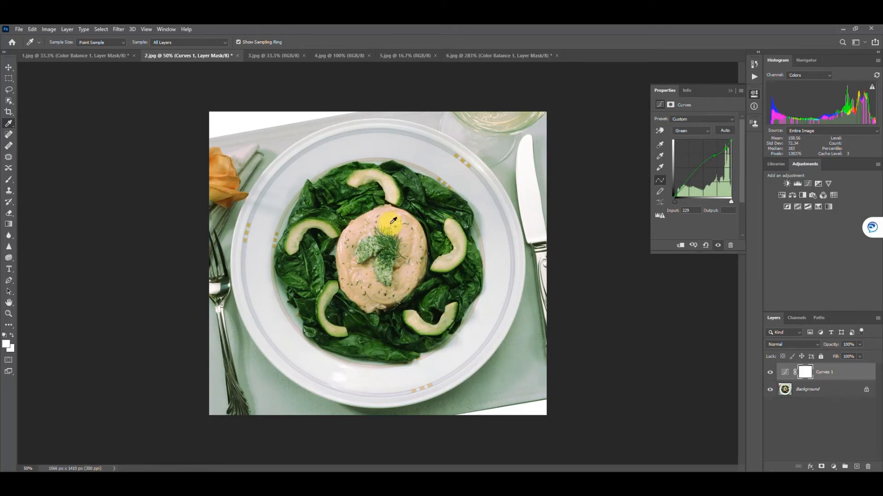
- Select the salmon-colored portion at the plate's center on the Background with the Object Selection tool and add a Curves adjustment layer limited to it
left_click(808, 391)
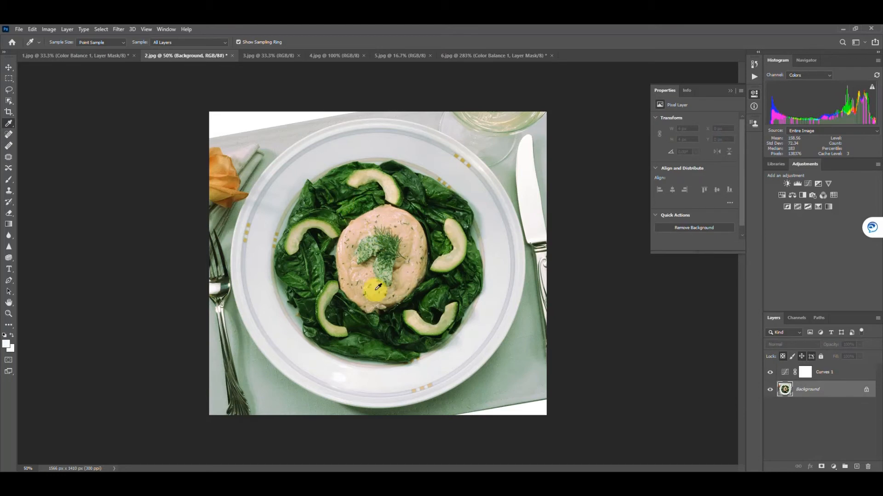
left_click(8, 104)
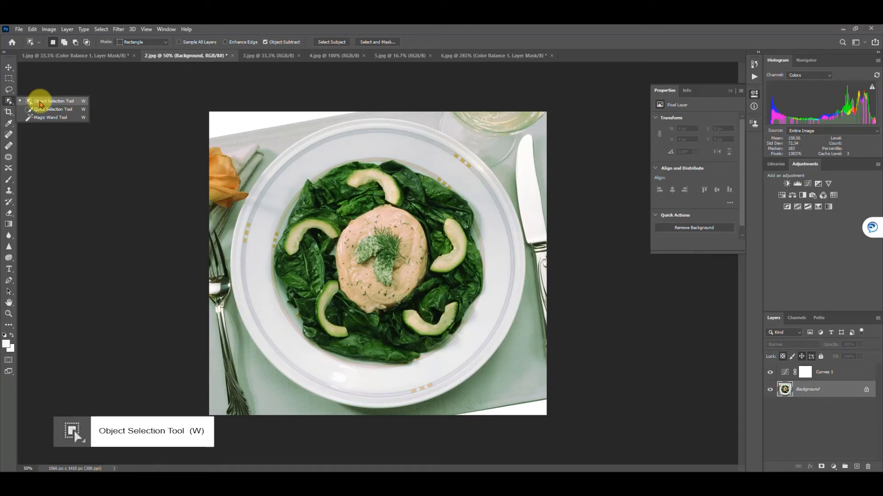
left_click(40, 104)
left_click_drag(332, 197, 434, 327)
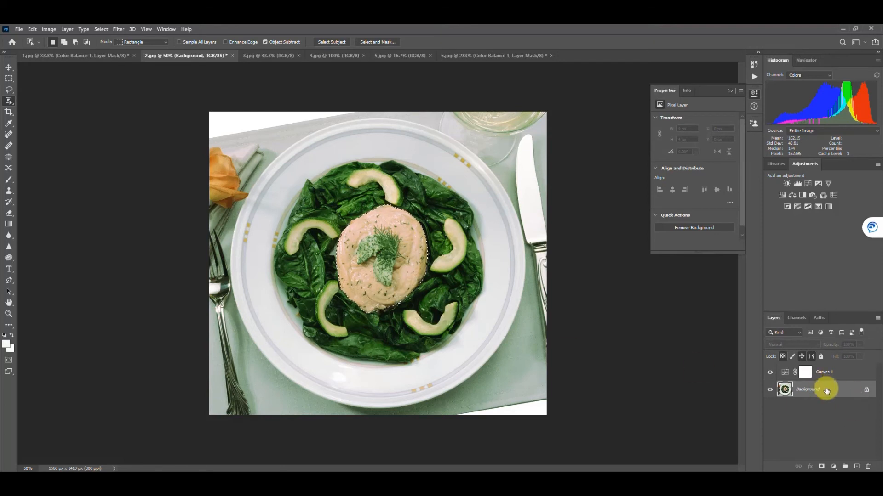
left_click(834, 467)
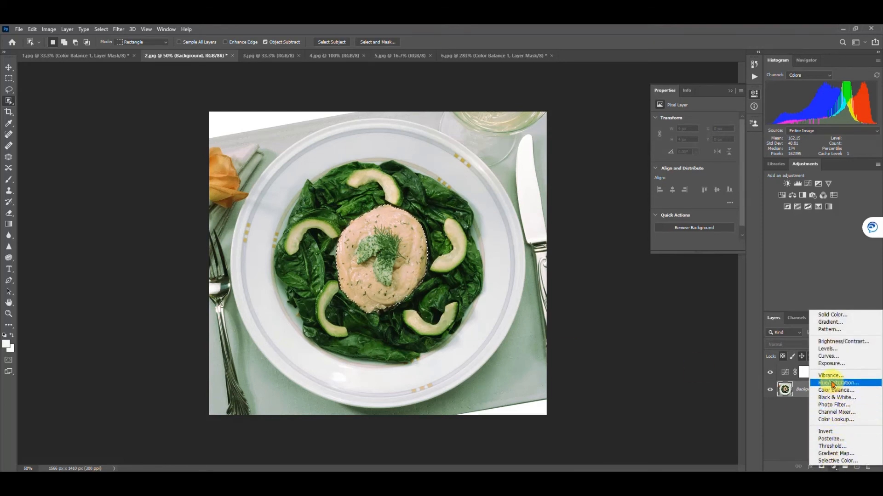
left_click(828, 357)
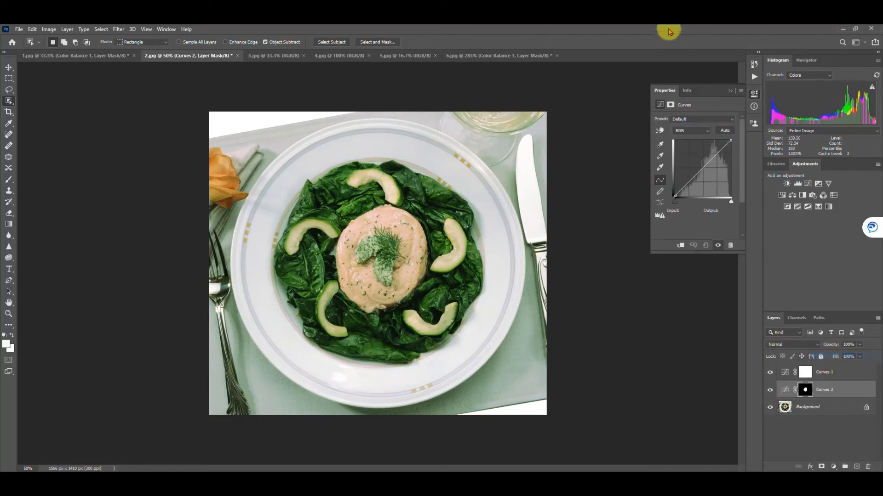
left_click(685, 133)
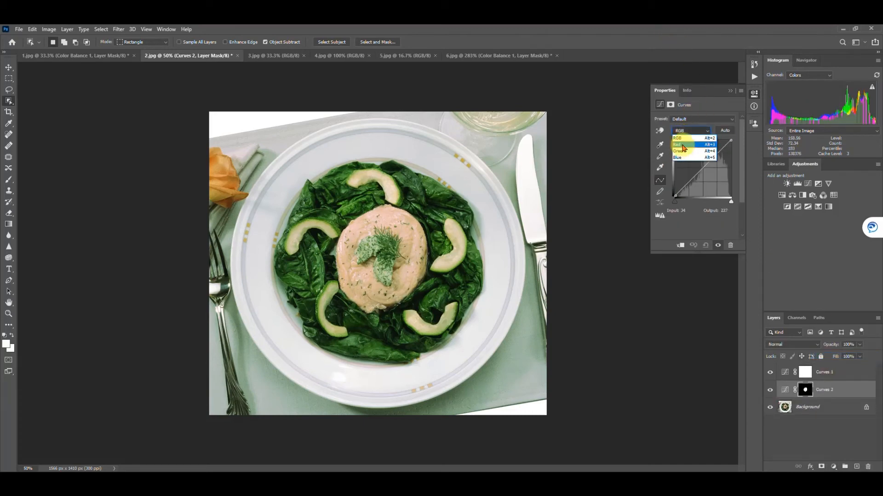
left_click(683, 145)
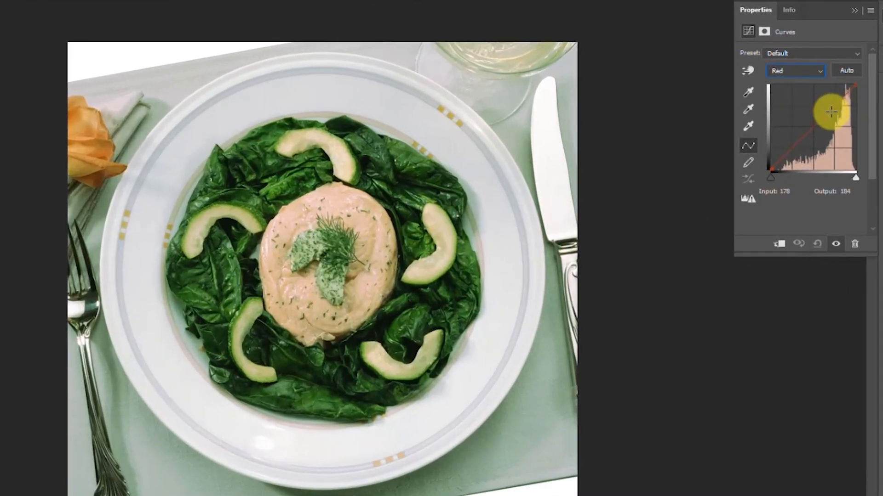
left_click(830, 112)
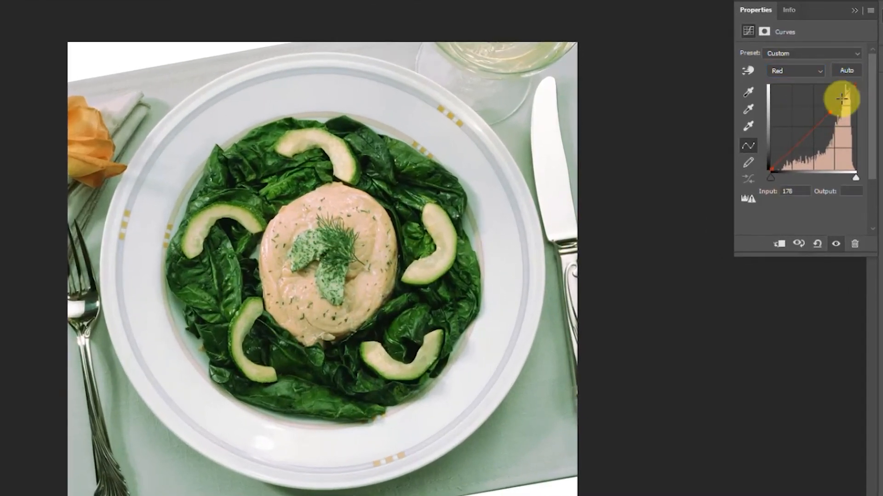
left_click_drag(845, 97, 841, 93)
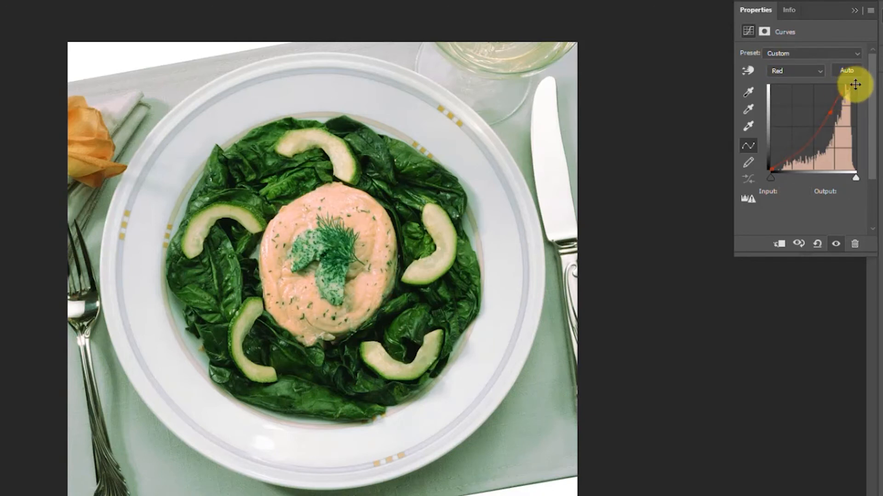
mouse_move(854, 85)
left_mouse_down()
mouse_move(837, 84)
mouse_move(851, 84)
left_mouse_up()
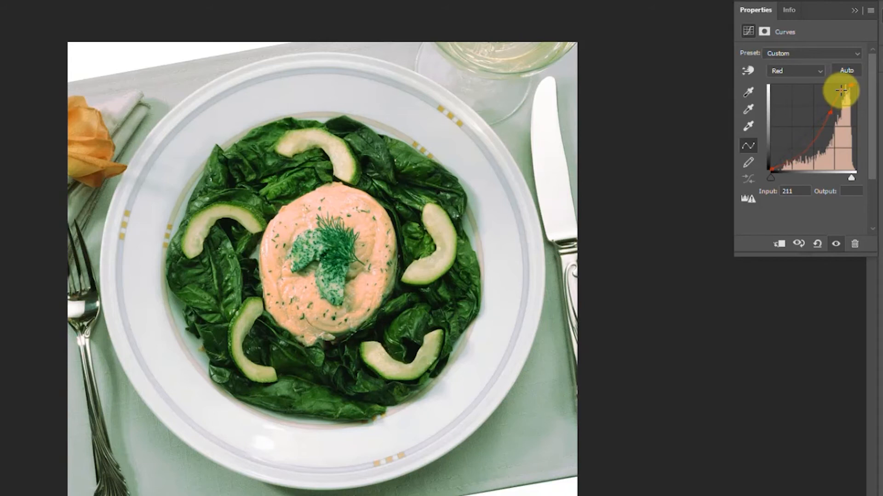
left_click_drag(841, 90, 779, 94)
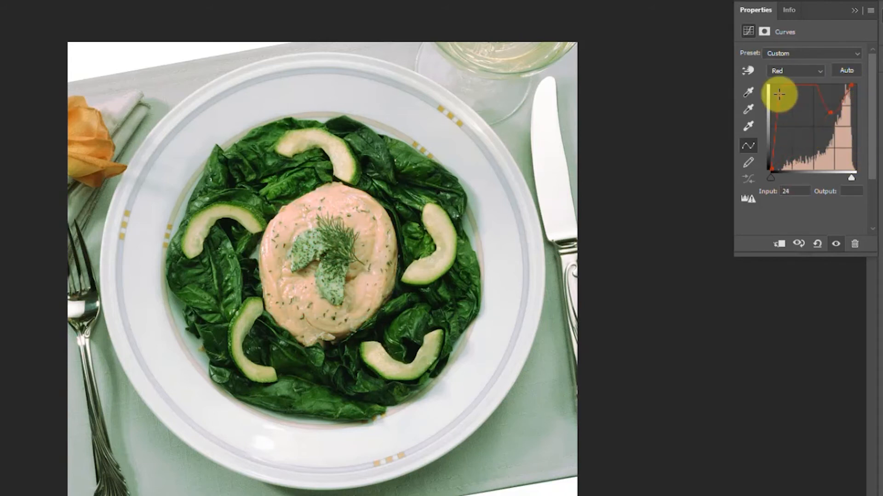
left_click(817, 247)
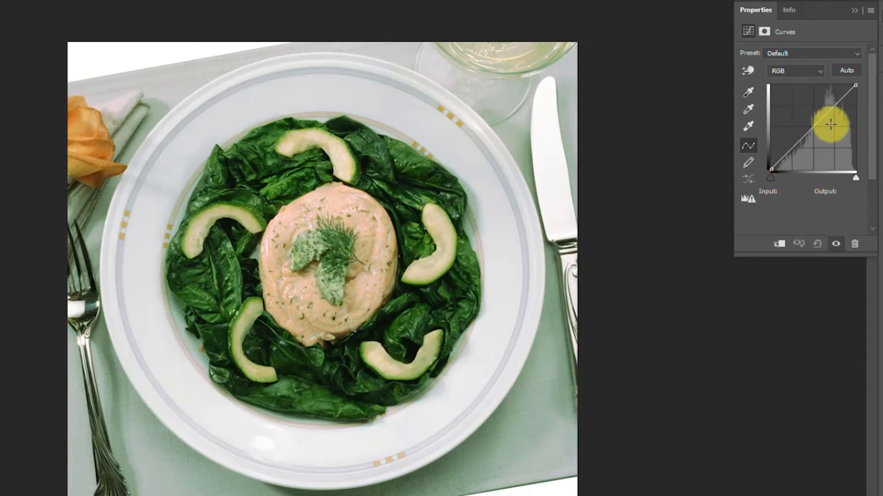
- In the masked Curves layer's Red channel, anchor the highlights at input 223 and raise the upper midtones at input 178
left_click(810, 72)
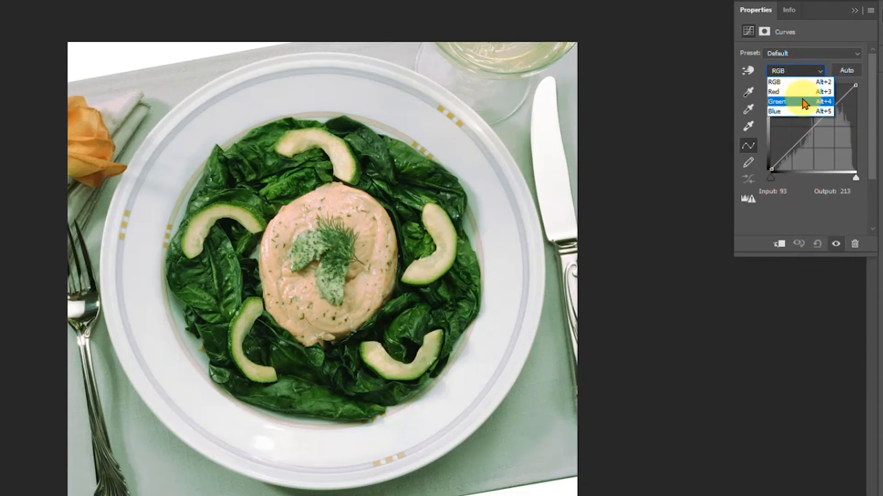
left_click(802, 98)
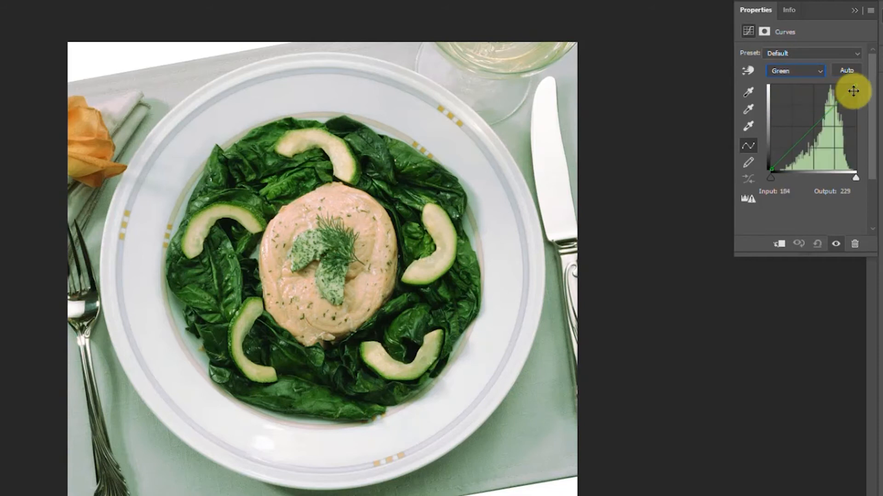
left_click(794, 72)
left_click(794, 91)
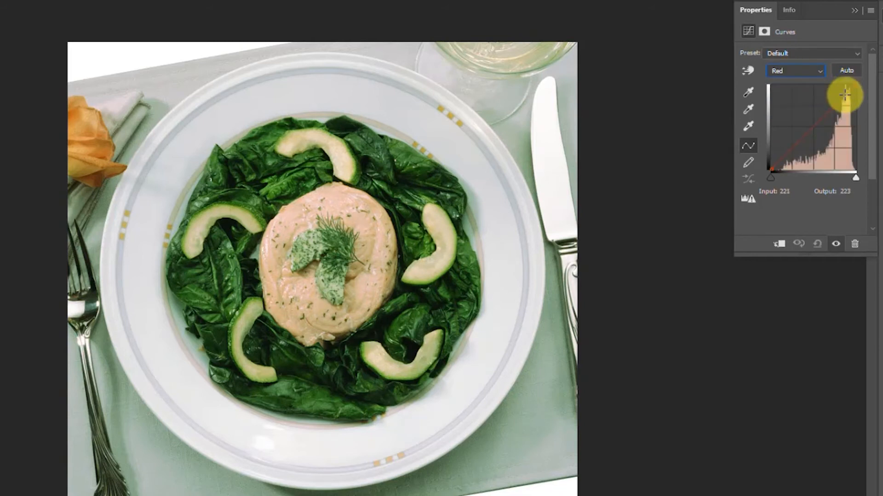
left_click_drag(844, 89, 845, 93)
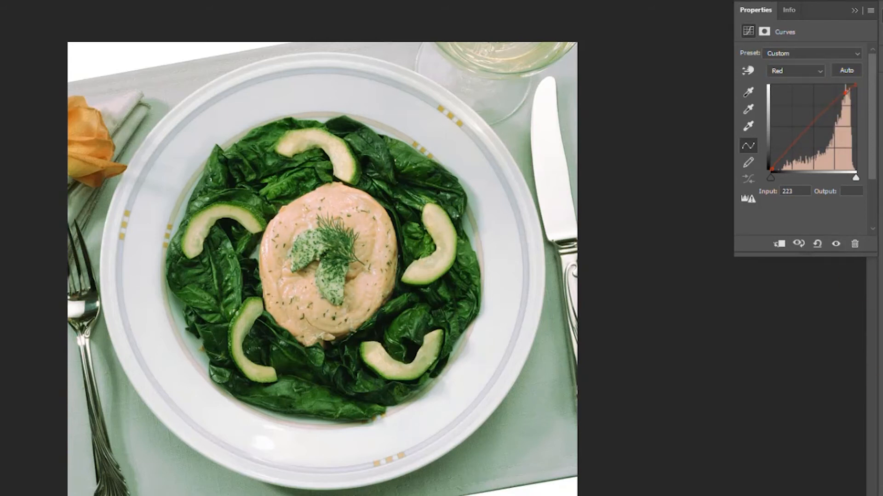
left_click(829, 98)
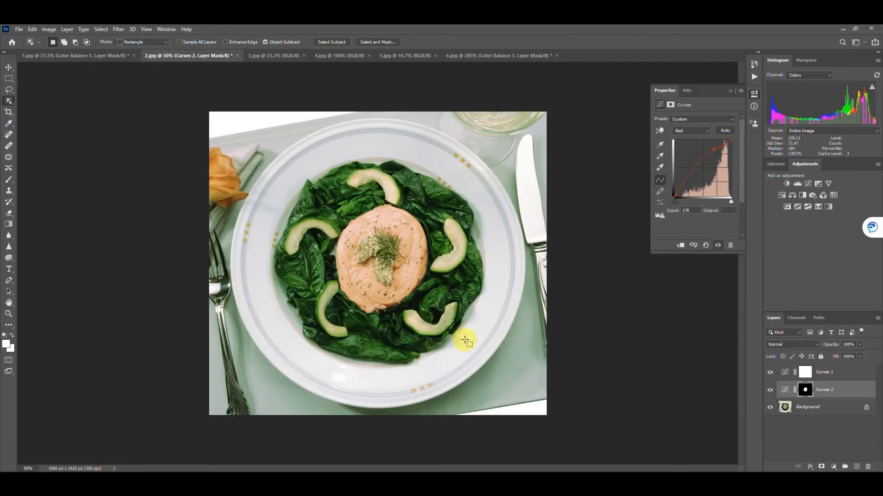
- Switch to the 3.jpg guitar photo, add a Curves adjustment layer and activate on-image adjustment for its Red channel
left_click(286, 58)
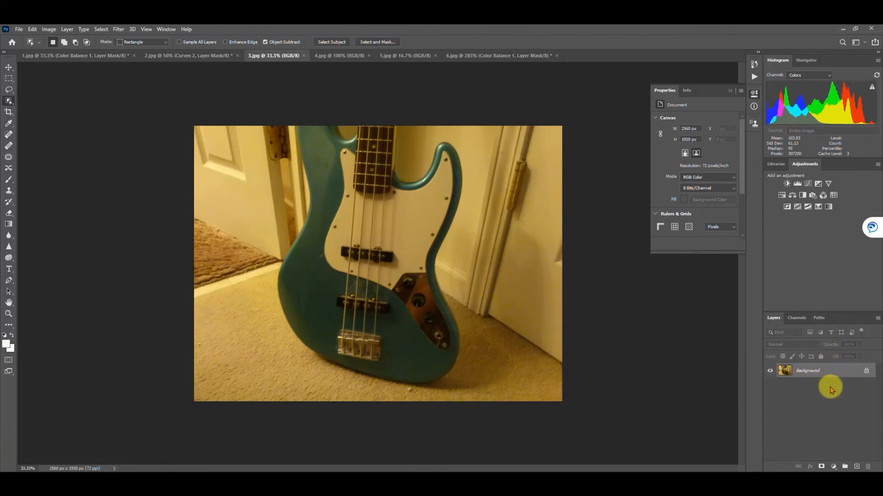
left_click(835, 467)
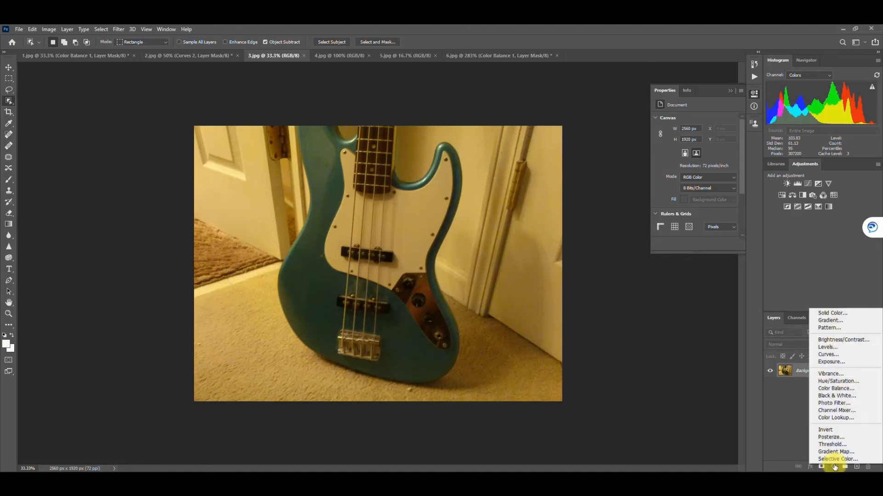
left_click(847, 359)
left_click(695, 132)
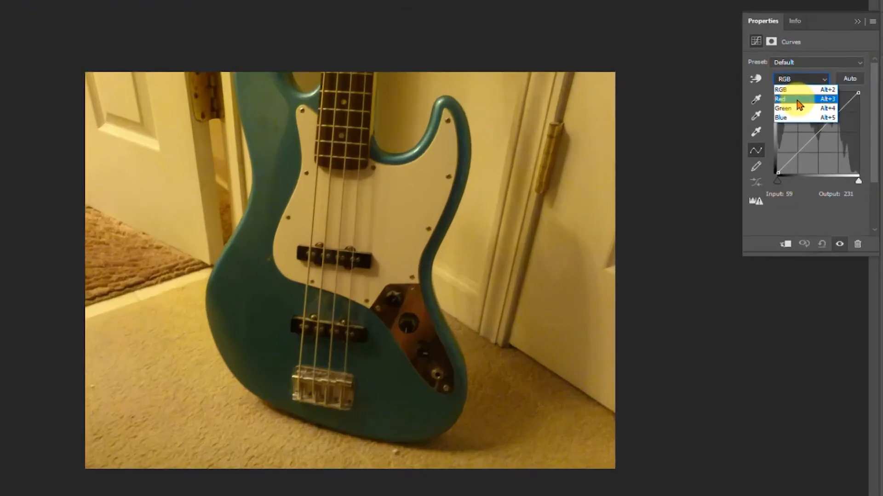
left_click(798, 99)
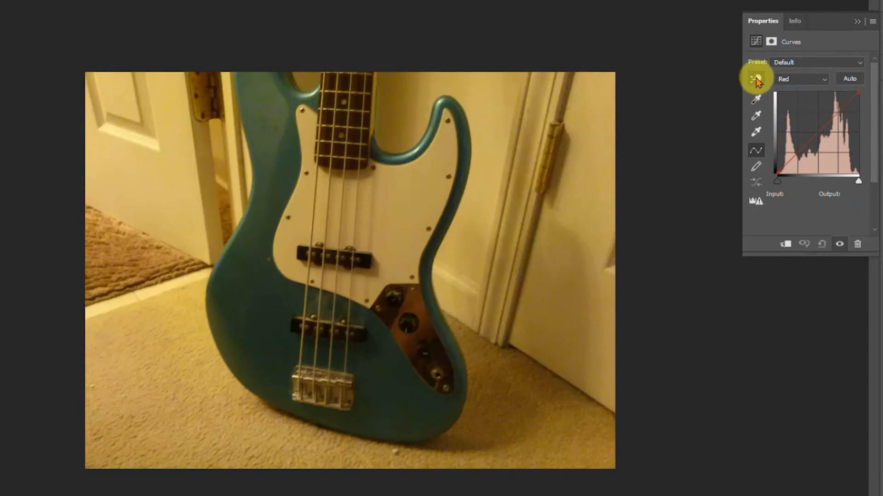
left_click(757, 81)
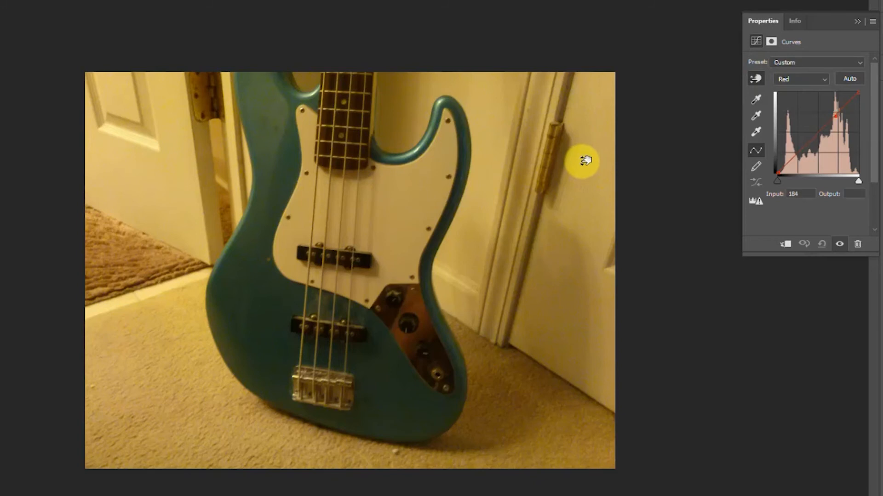
- Lower the red curve by sampling the white doors and the carpet directly in the guitar photo, and compare the result with the original
left_click_drag(585, 160, 584, 174)
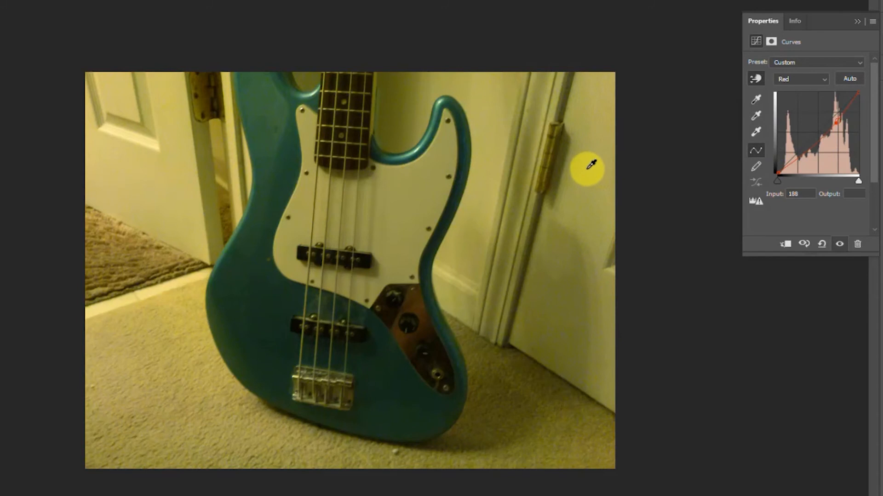
left_click_drag(592, 166, 593, 168)
left_click_drag(172, 408, 173, 425)
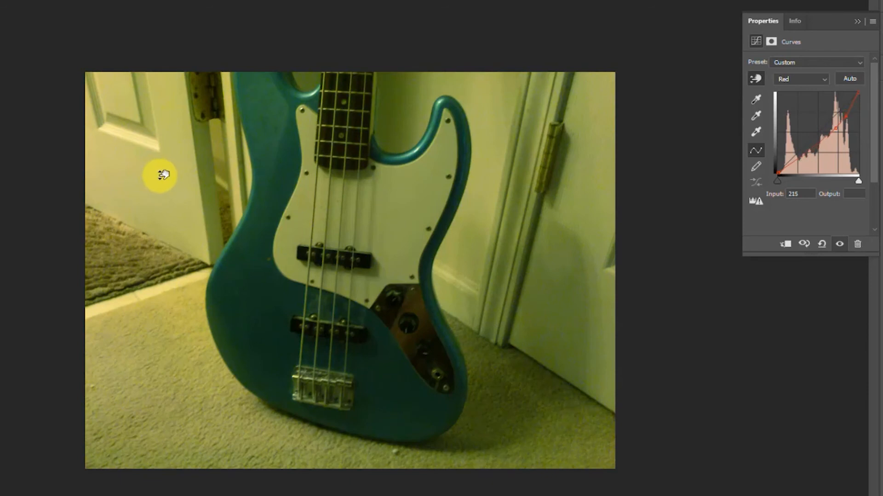
left_click_drag(163, 171, 164, 173)
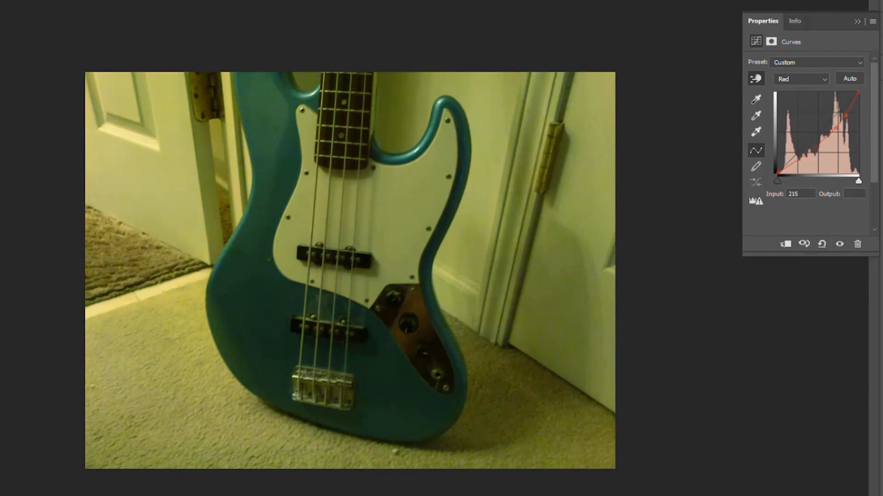
key("ctrl+comma")
key("ctrl+comma")
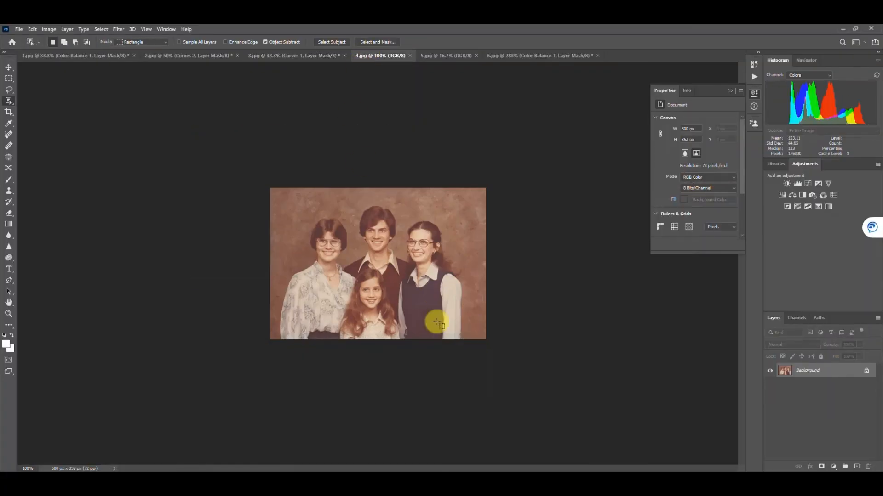
- Switch to the 4.jpg family portrait and add a Levels adjustment layer with the black input at 47 and the white input at 226
scroll(360, 262, "up", 3)
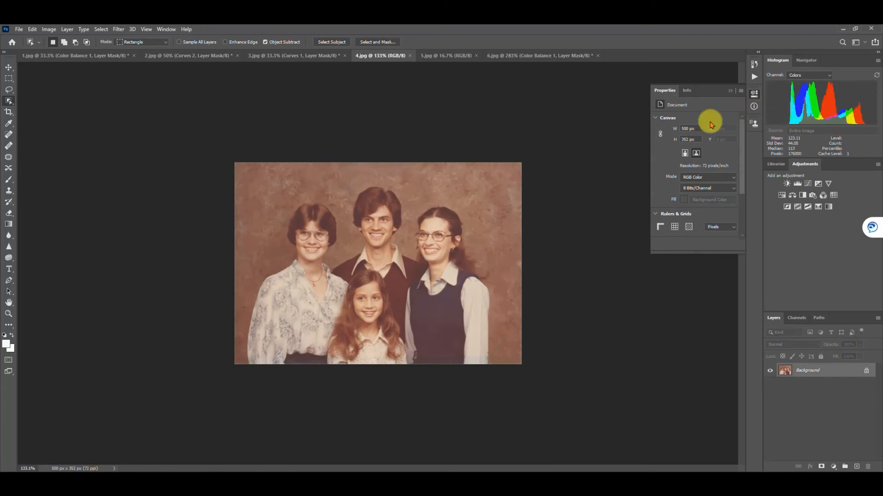
scroll(349, 326, "up", 3)
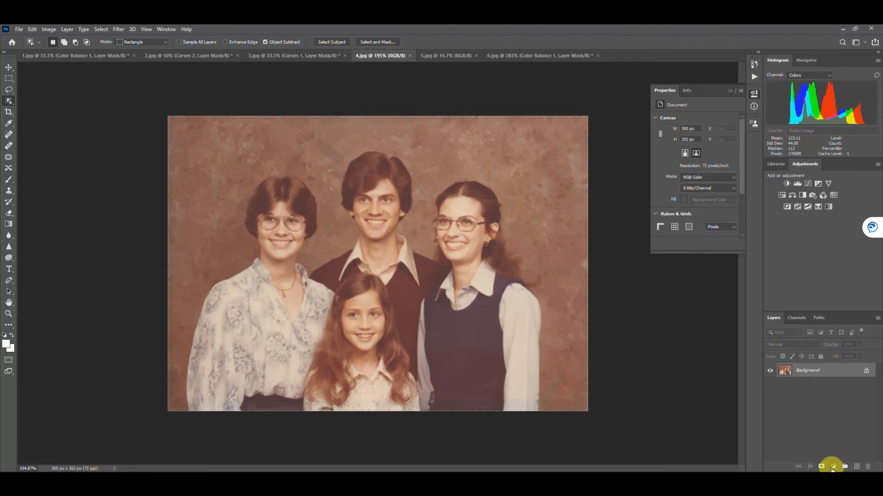
left_click(833, 467)
left_click(833, 352)
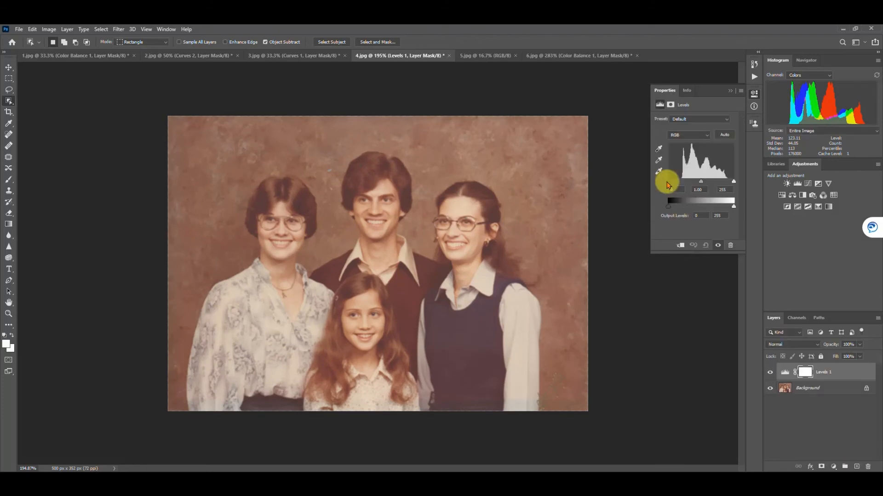
left_click_drag(668, 183, 724, 184)
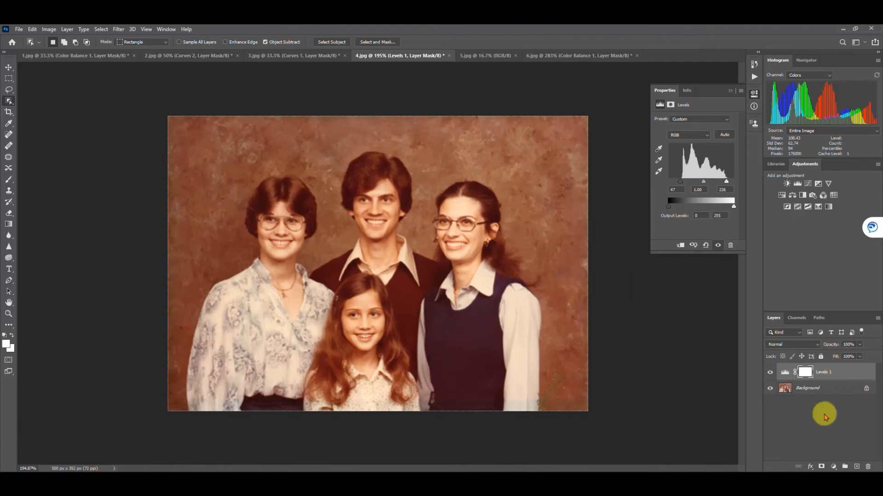
- Add a Color Balance layer to the portrait with midtones at -45 Cyan–Red and +12 Yellow–Blue, and compare it with the layer hidden
left_click(832, 466)
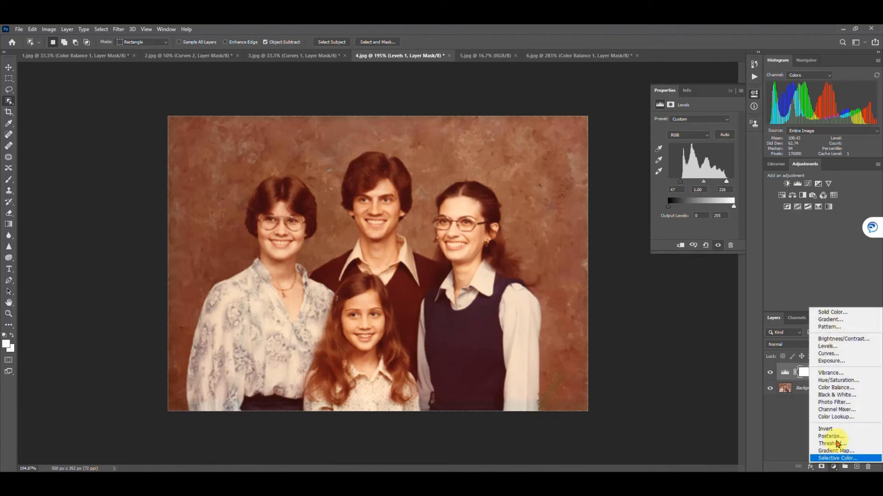
left_click(839, 390)
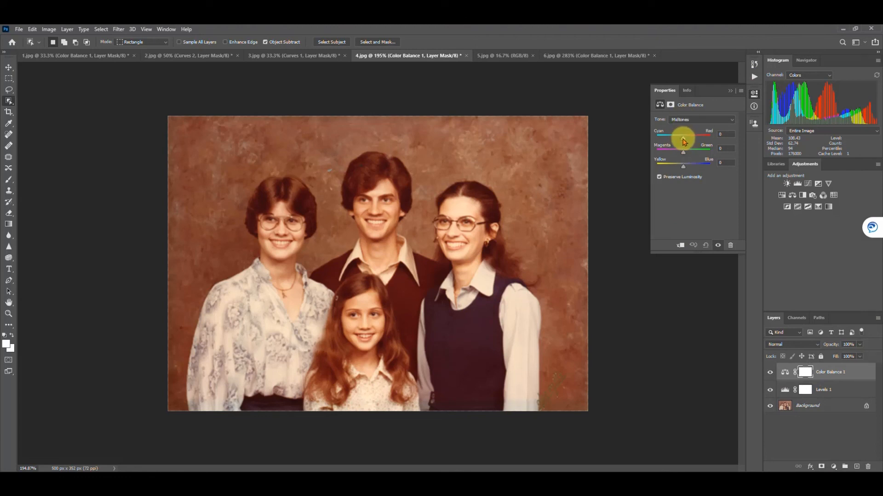
left_click_drag(683, 137, 686, 167)
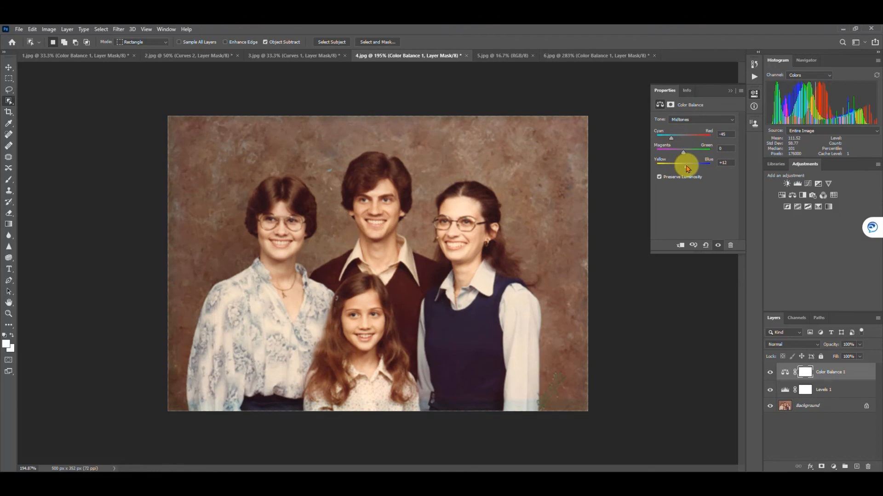
left_click(769, 372)
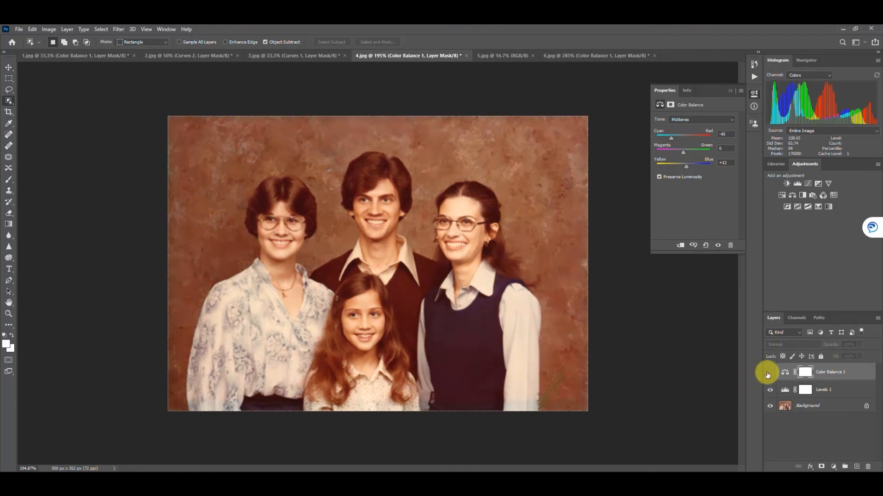
left_click(769, 372)
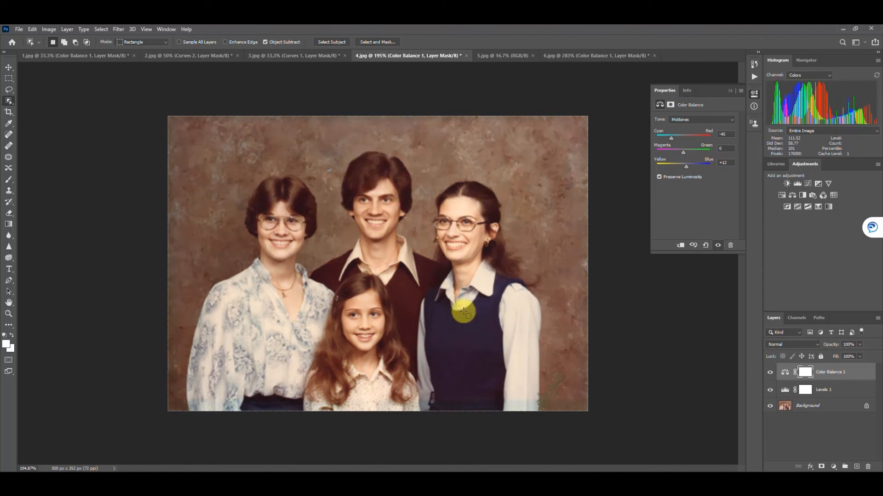
- Set the portrait's Color Balance shadows to -12 Cyan–Red and compare the result with the adjustment layer hidden
left_click(690, 120)
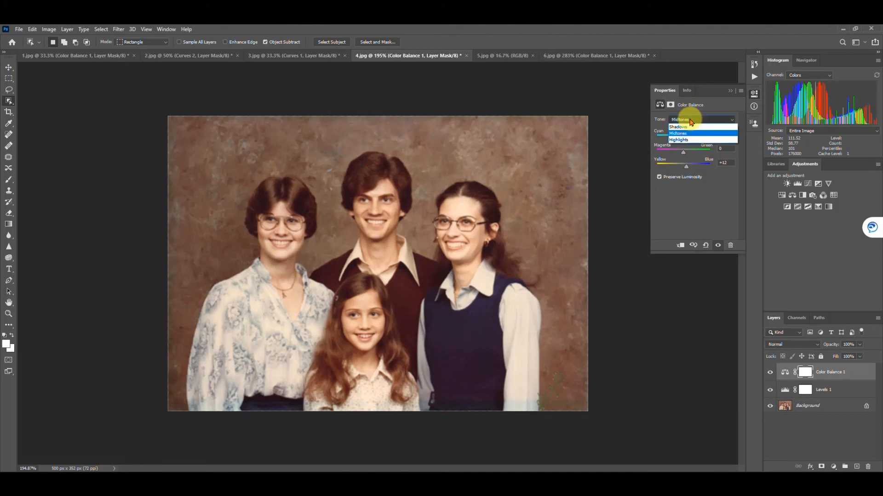
left_click(688, 127)
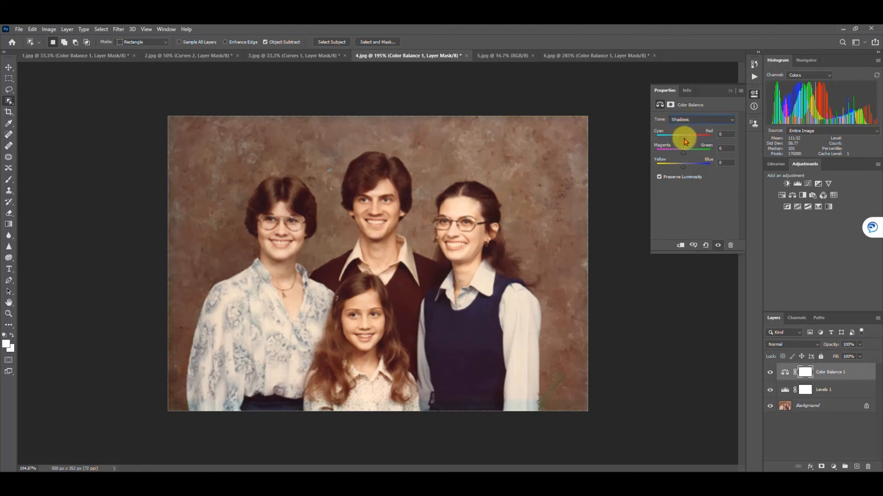
left_click_drag(684, 138, 681, 139)
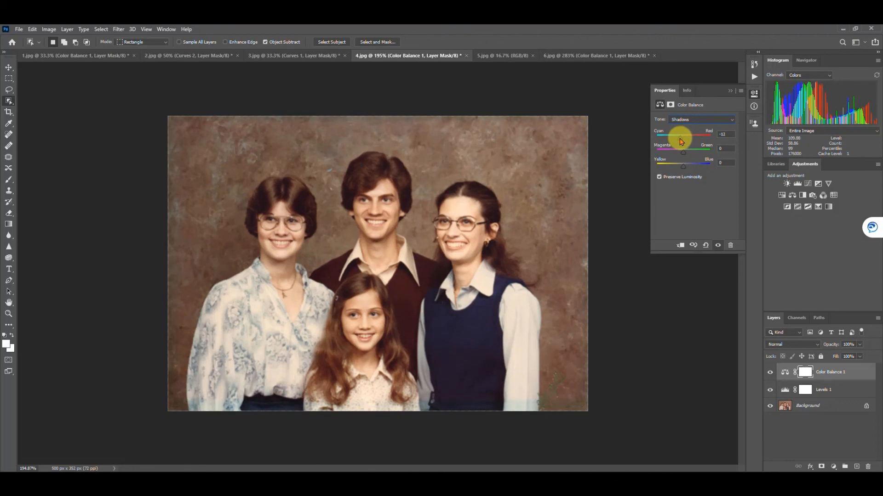
left_click(769, 373)
left_click(769, 373)
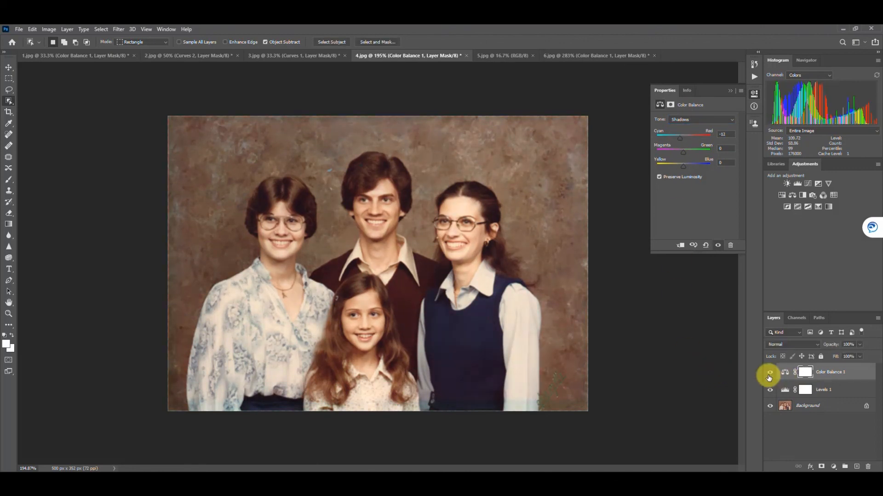
- Switch to the 5.jpg photo of the woman and check the color values sampled with the Eyedropper in the Color Picker
left_click(500, 55)
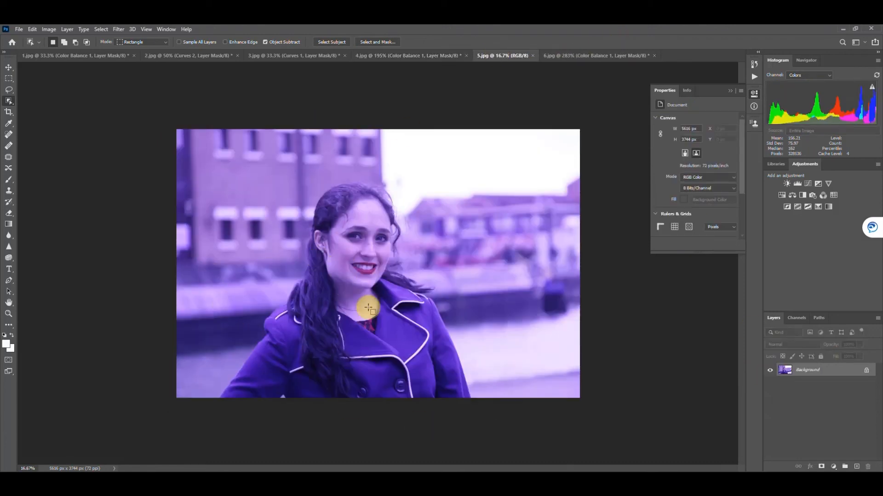
scroll(396, 280, "up", 2)
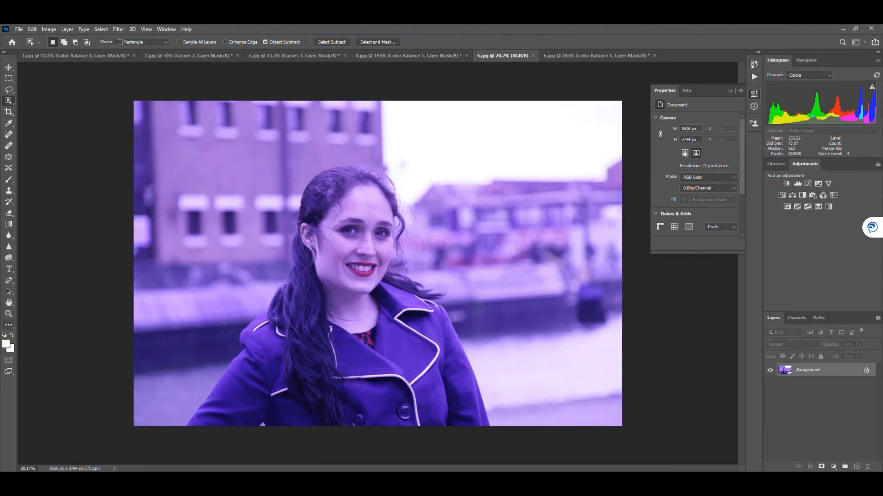
left_click(9, 123)
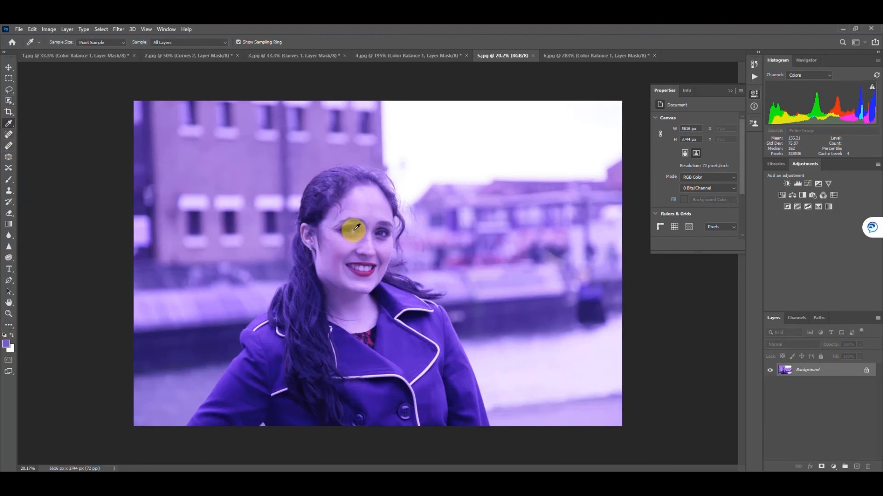
left_click(5, 344)
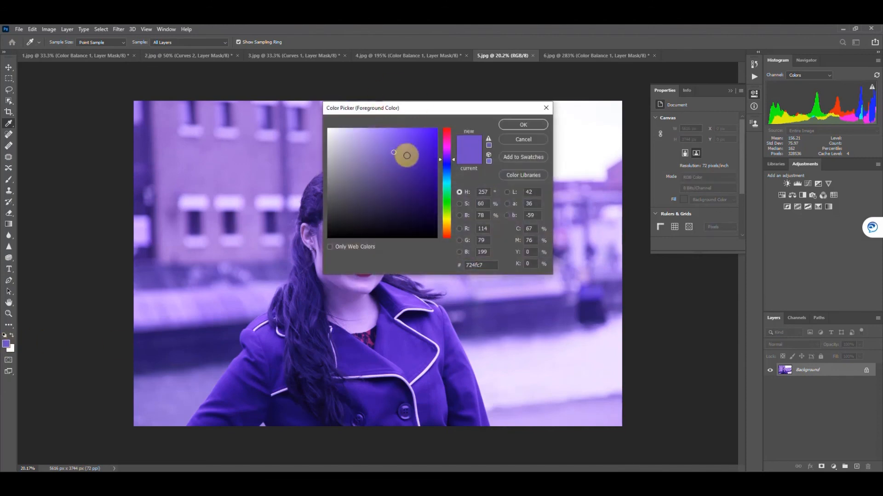
left_click(523, 126)
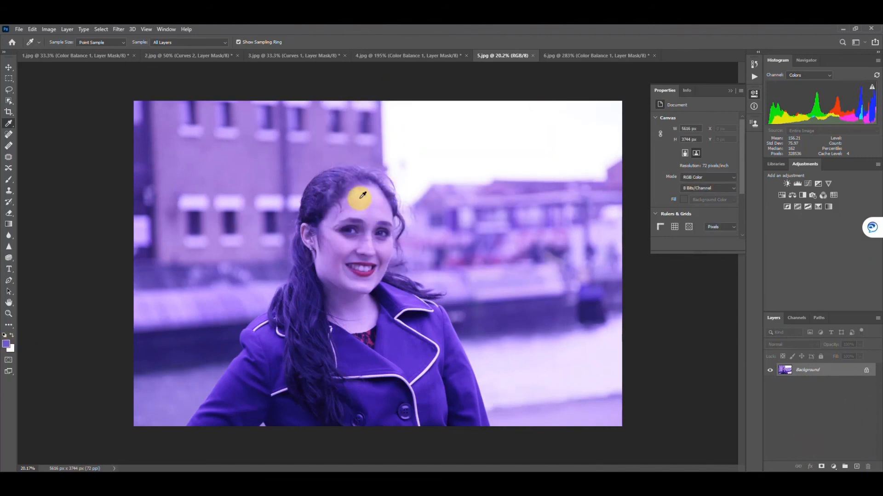
- Add a Color Balance layer to 5.jpg with midtones at -43 Cyan–Red and -43 Yellow–Blue, and compare it with the layer hidden
left_click(834, 467)
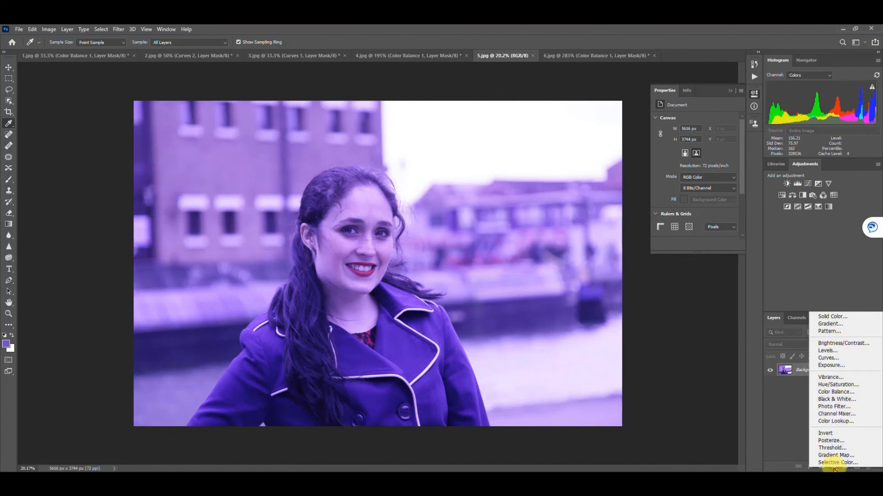
left_click(828, 390)
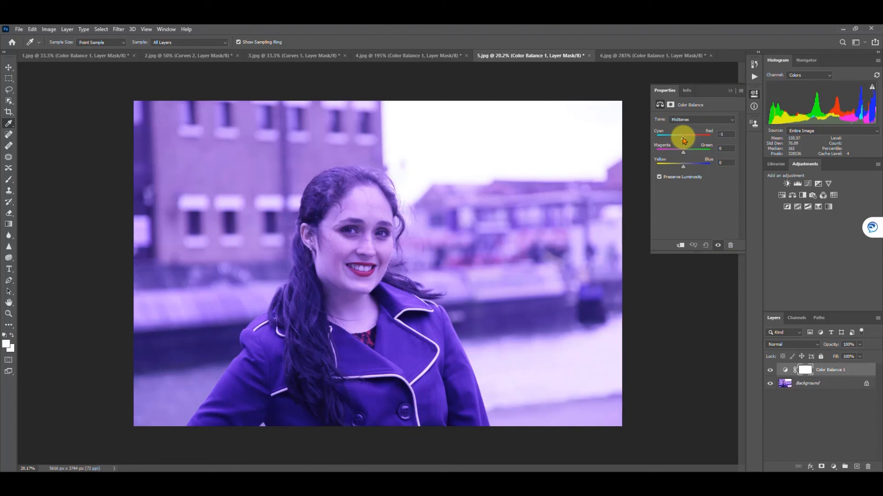
left_click_drag(683, 140, 672, 138)
left_click_drag(685, 168, 676, 167)
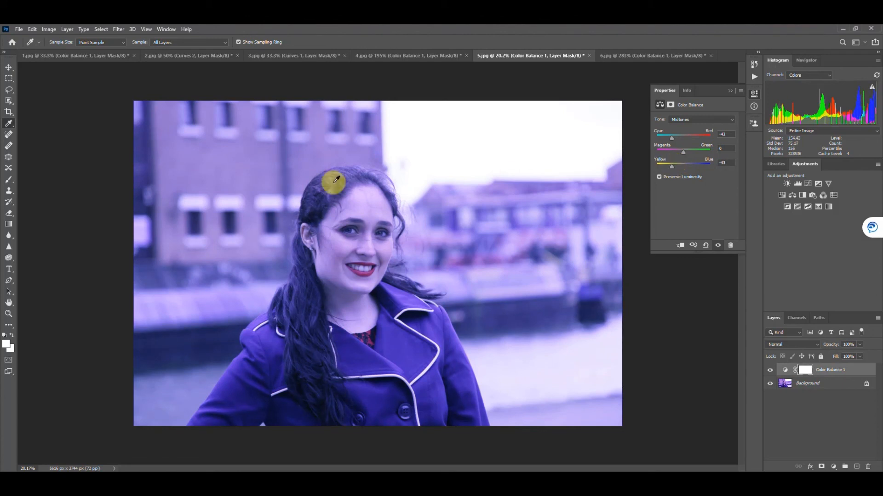
left_click(768, 371)
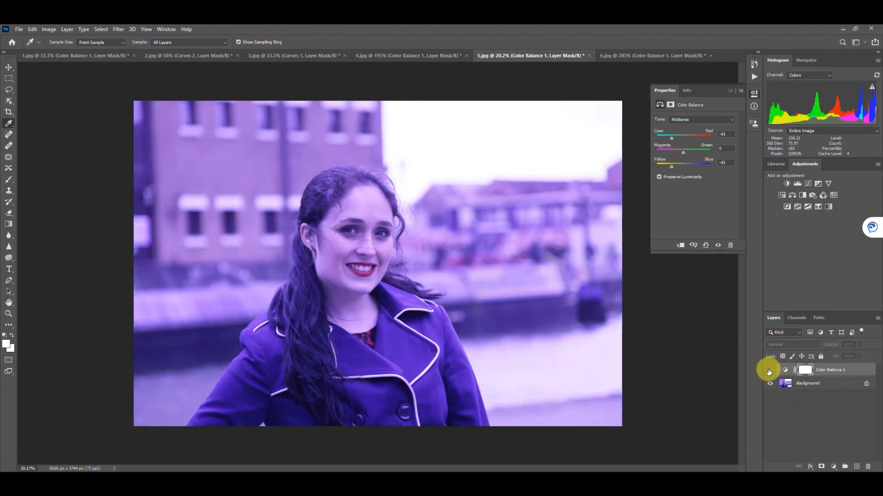
left_click(768, 371)
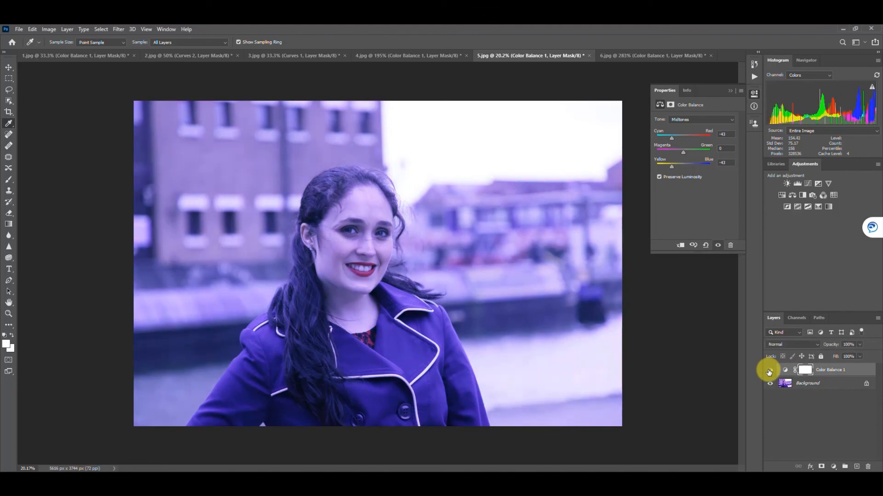